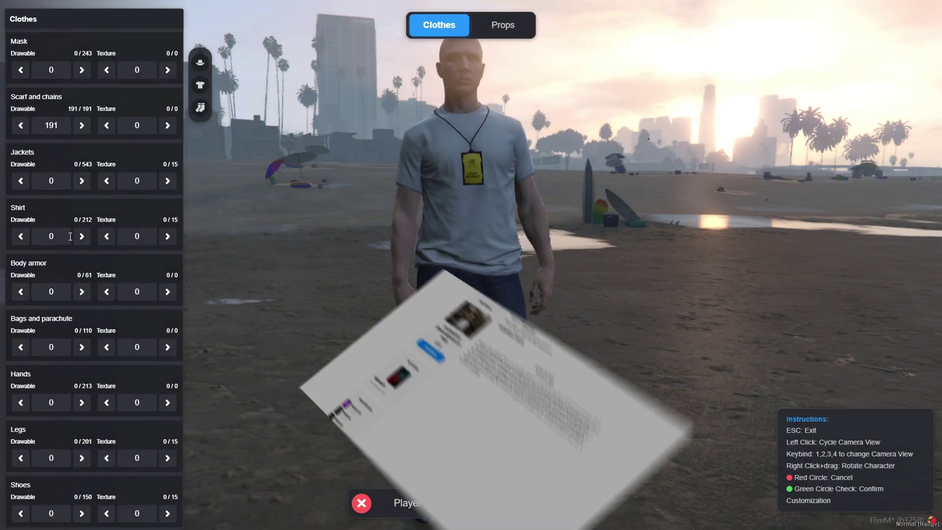
- Examine the clothing options and the body's face features, viewing the character's shoes and full figure up close
scroll(467, 269, "down", 6)
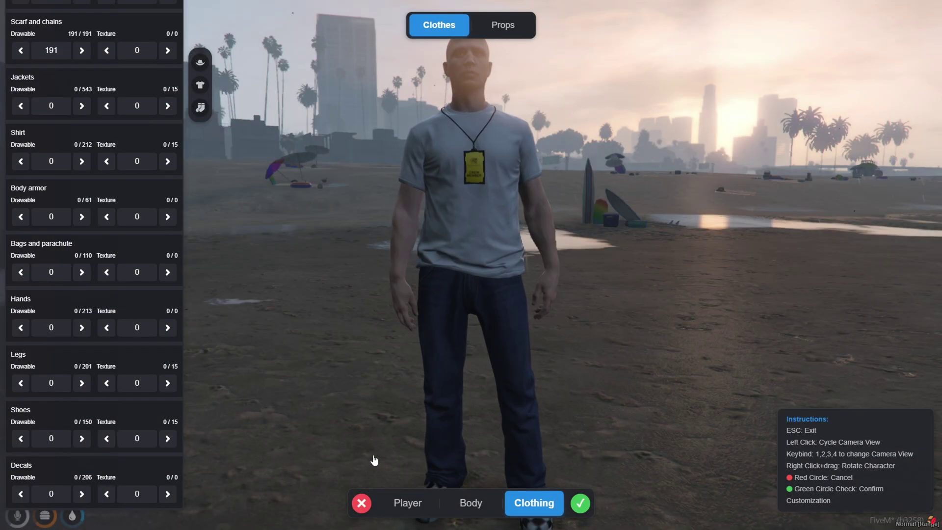
left_click(420, 504)
left_click(470, 506)
left_click(518, 321)
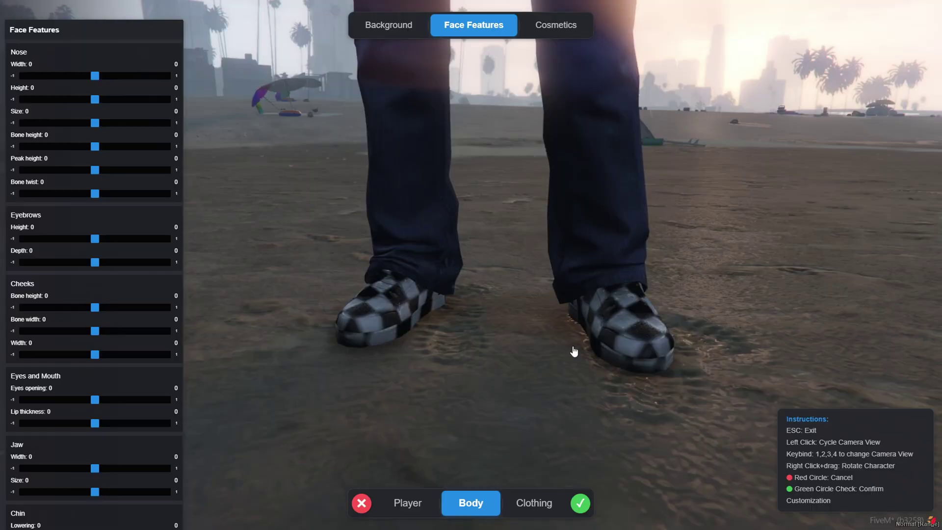
left_click(572, 352)
left_click(480, 79)
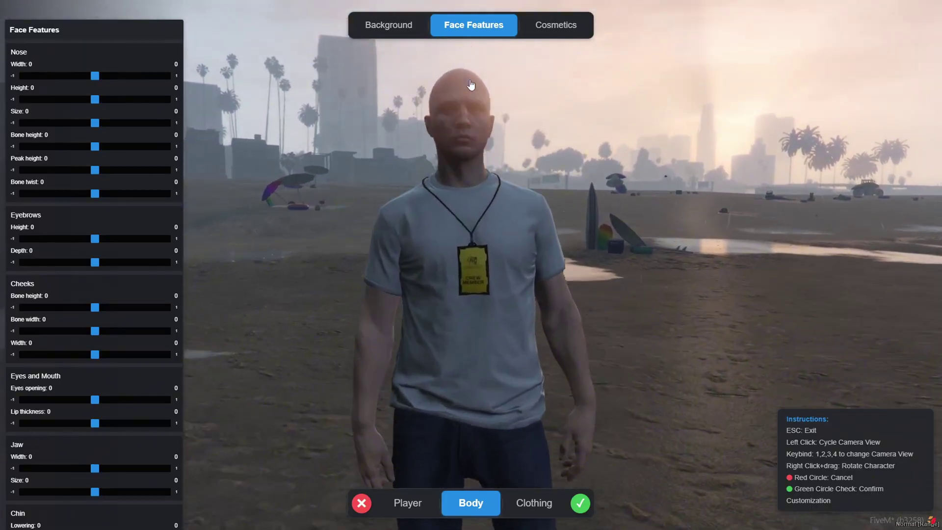
- Examine the body's inheritance, cosmetics and face feature options
left_click(422, 33)
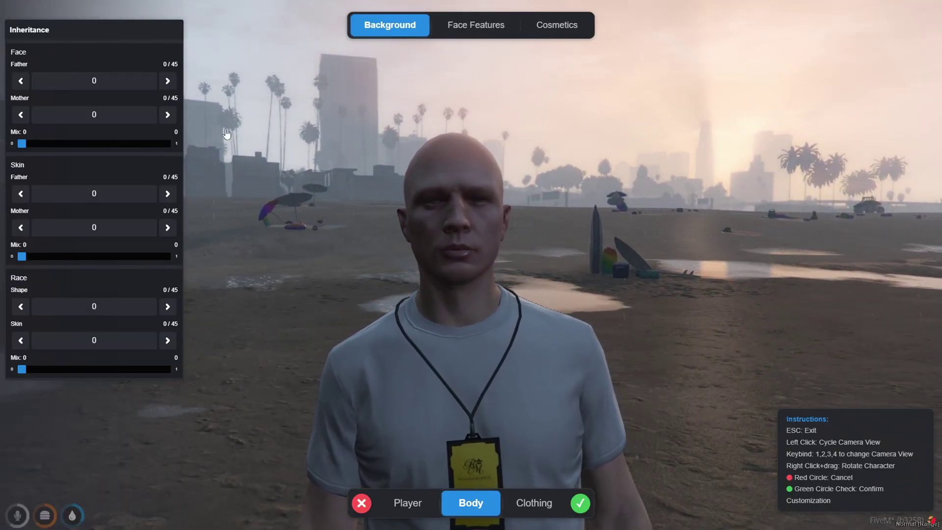
left_click(555, 25)
scroll(117, 232, "down", 10)
scroll(117, 256, "down", 8)
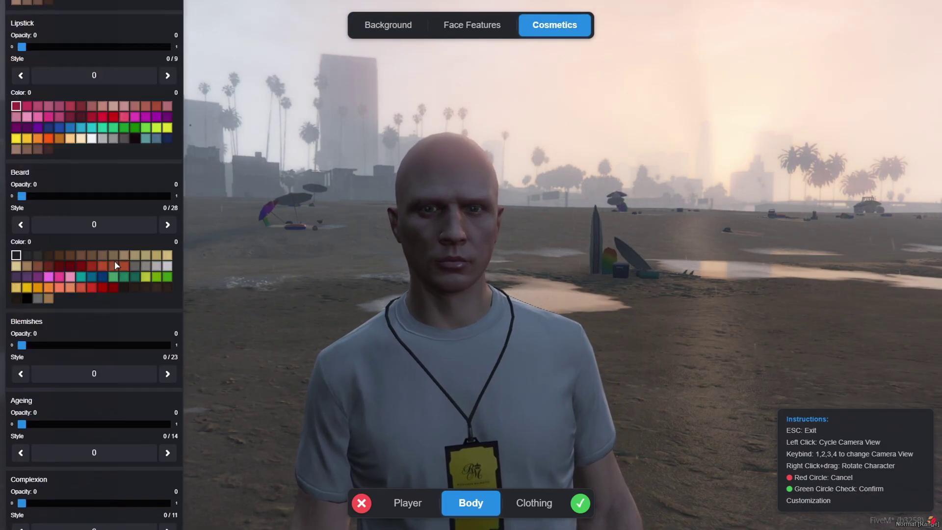
left_click(474, 23)
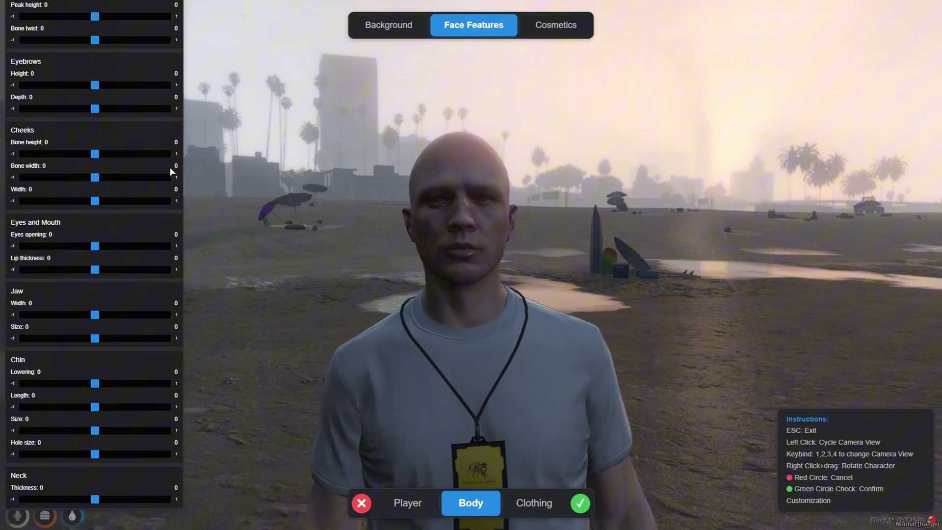
scroll(166, 173, "up", 4)
- Look through the available ped models without changing the current one
left_click(407, 505)
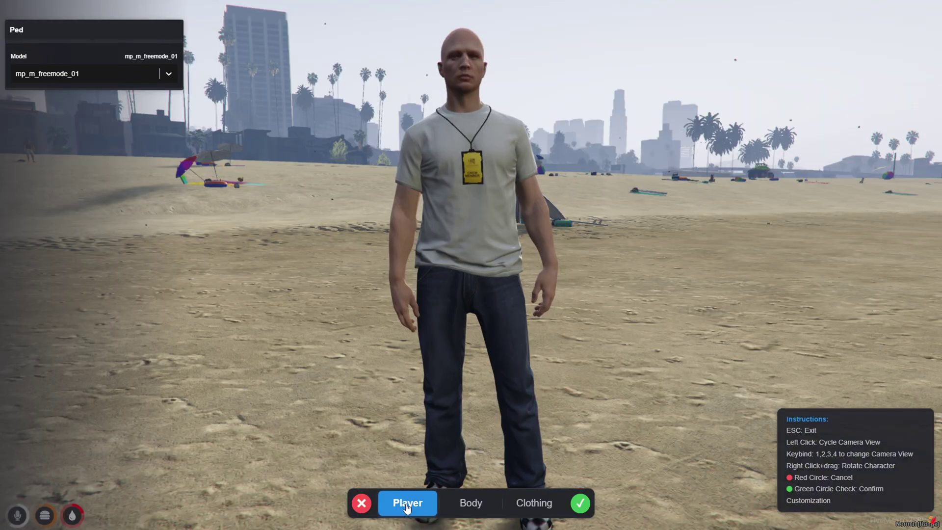
left_click(166, 76)
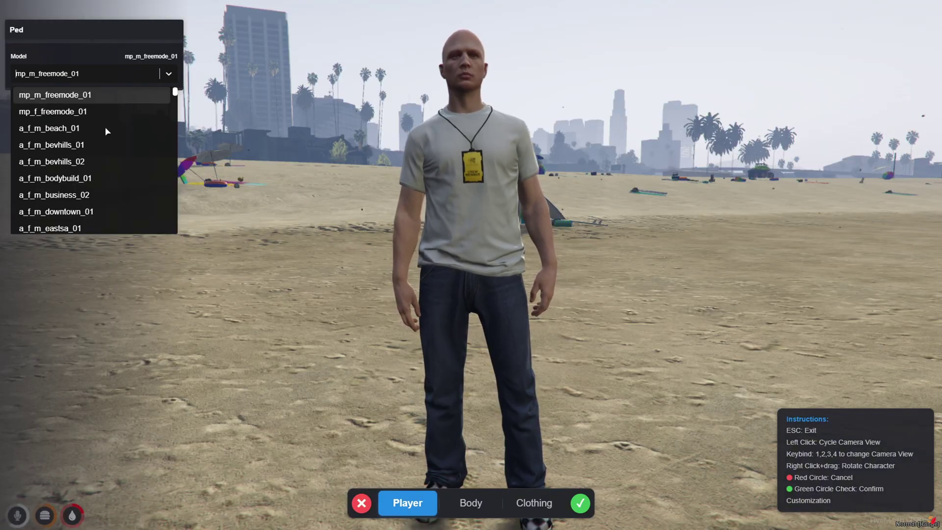
scroll(95, 184, "down", 4)
scroll(94, 190, "down", 5)
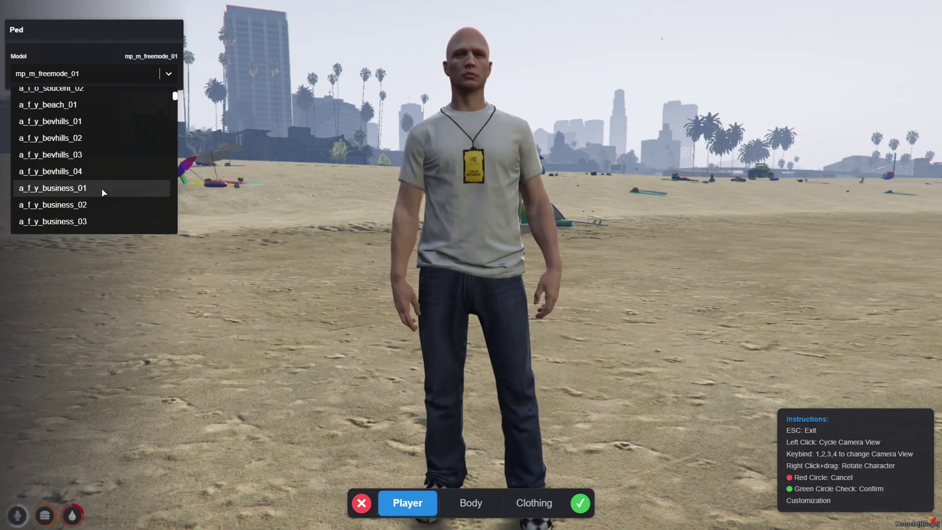
left_click(168, 75)
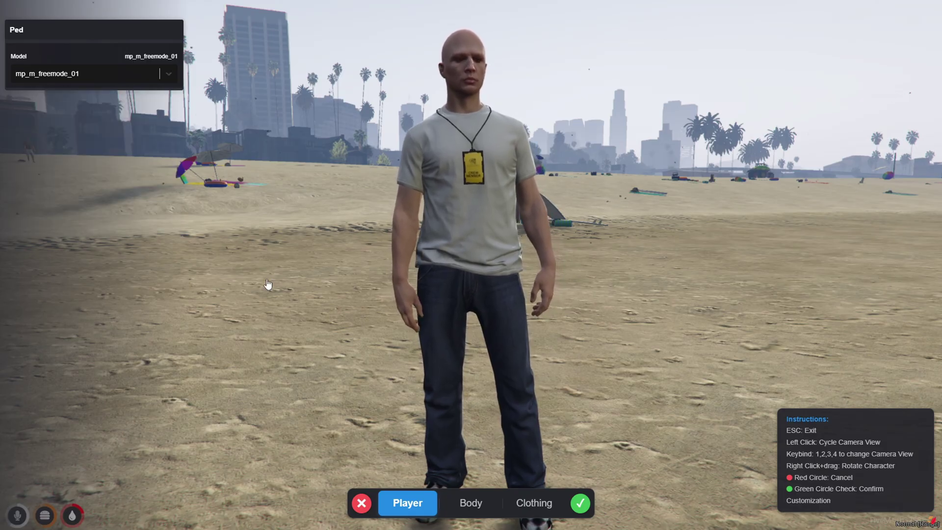
- Review the cosmetics options, the clothing categories and the props of the character
left_click(458, 507)
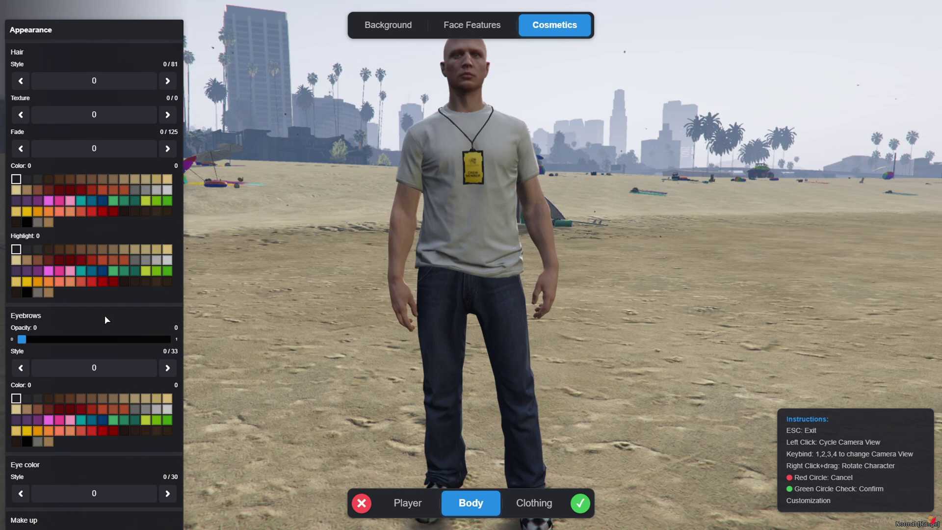
scroll(106, 324, "down", 20)
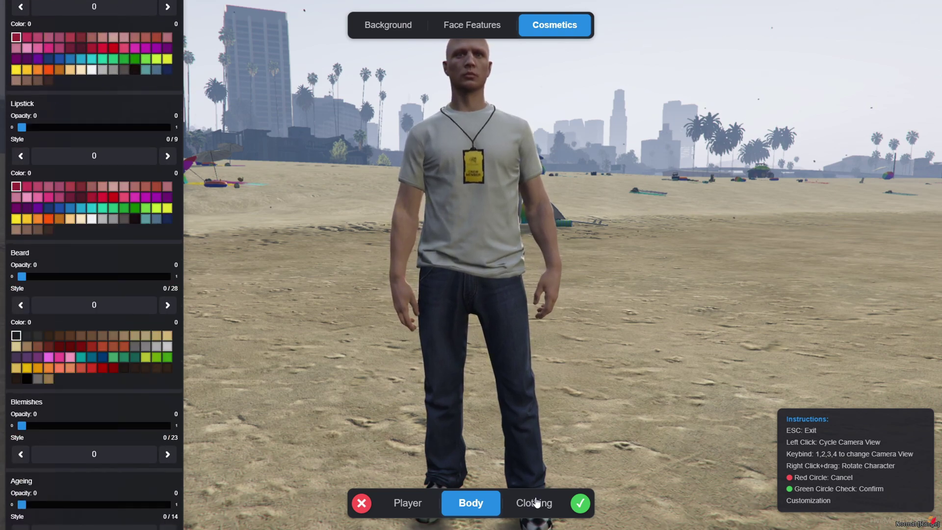
left_click(536, 502)
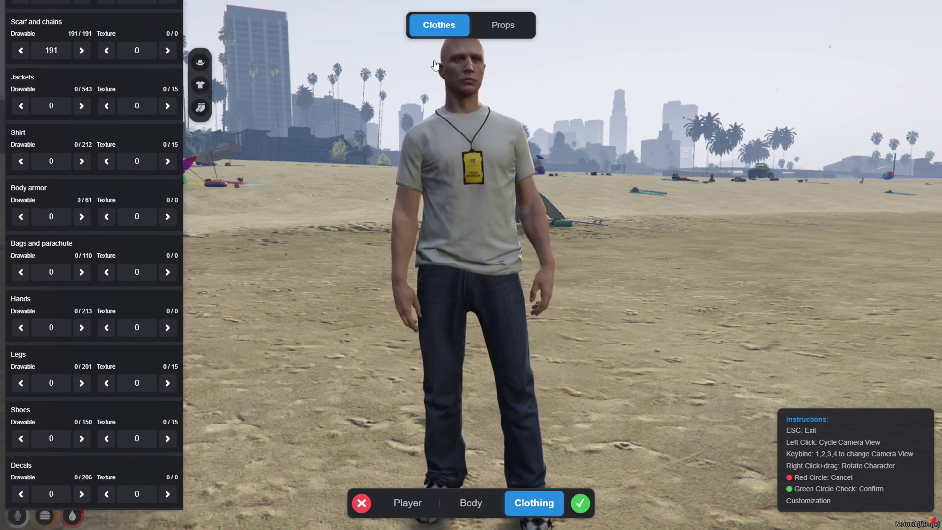
left_click(497, 35)
left_click(439, 24)
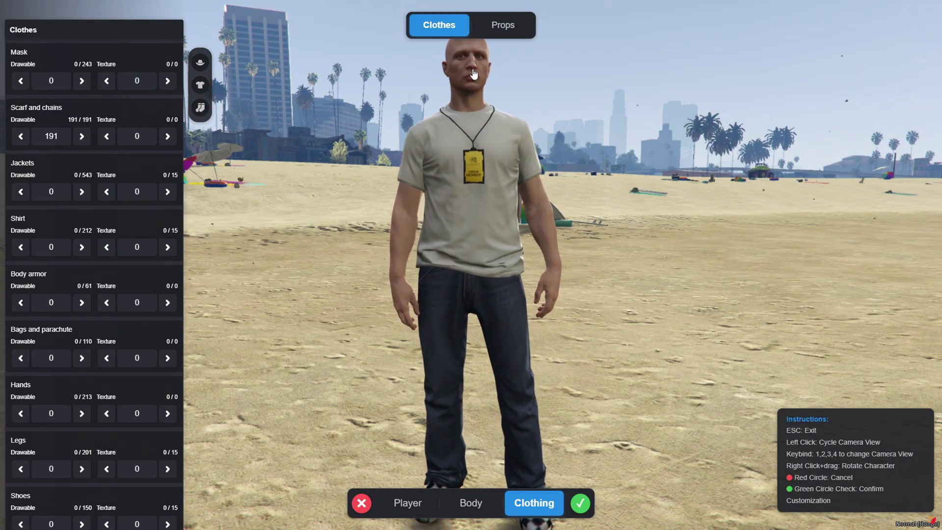
- Inspect the character's head, torso and shoes in successive close-up camera views
left_click(474, 73)
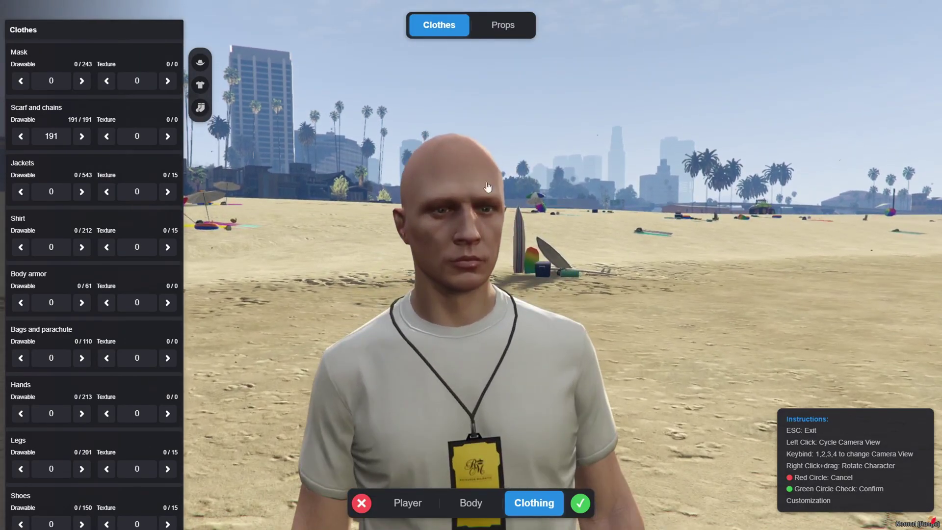
left_click_drag(549, 274, 460, 297)
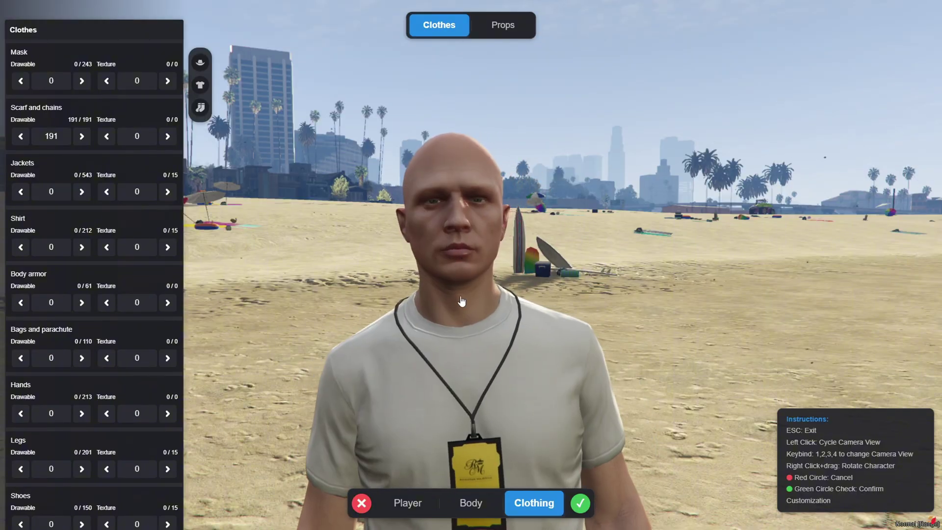
left_click(469, 392)
left_click_drag(511, 391, 494, 352)
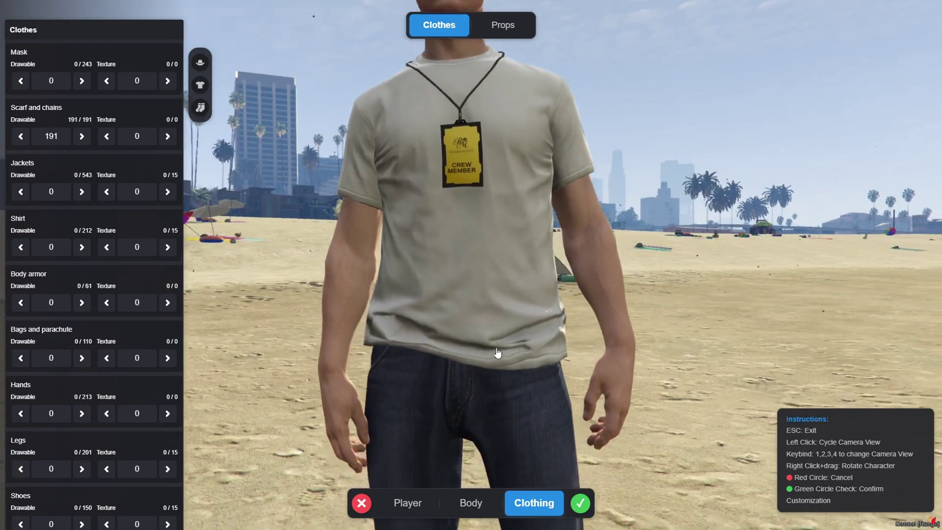
left_click(498, 358)
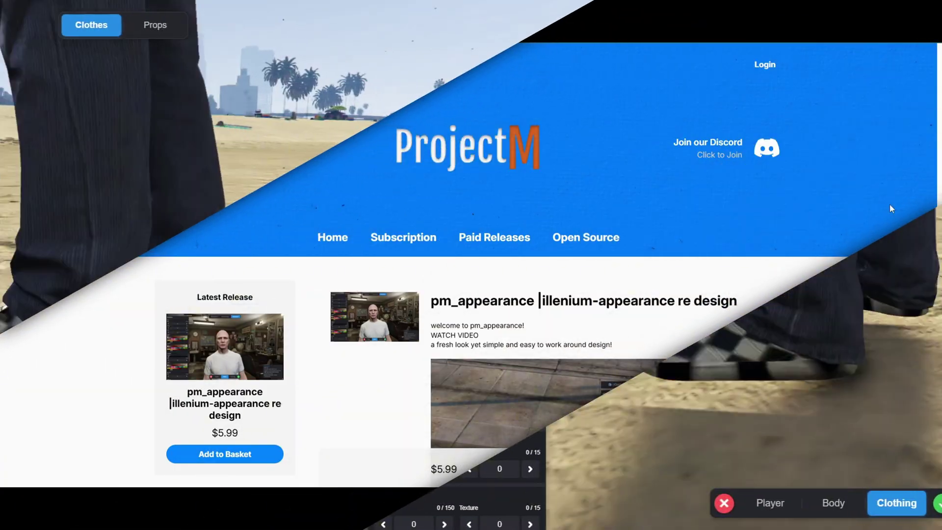
- Read through the pm_appearance product page in the ProjectM store
scroll(891, 209, "down", 1)
scroll(891, 208, "down", 3)
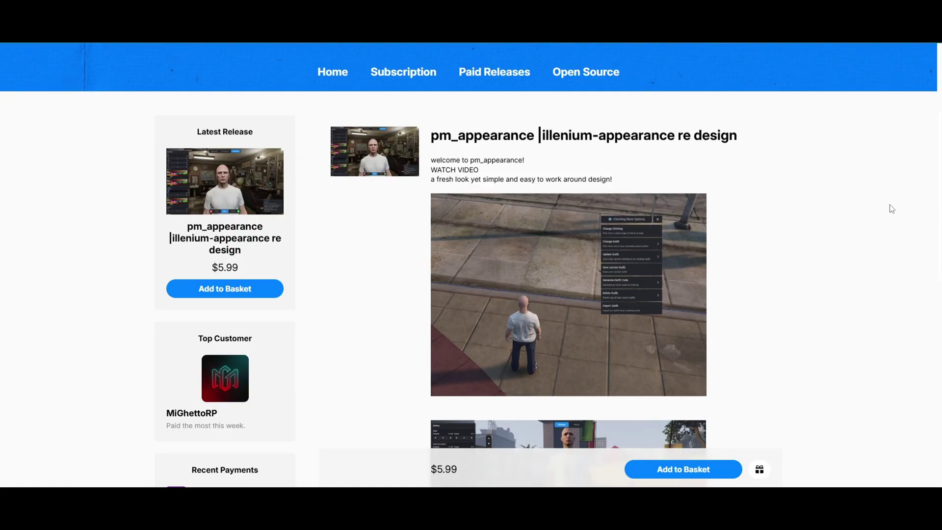
scroll(891, 209, "down", 4)
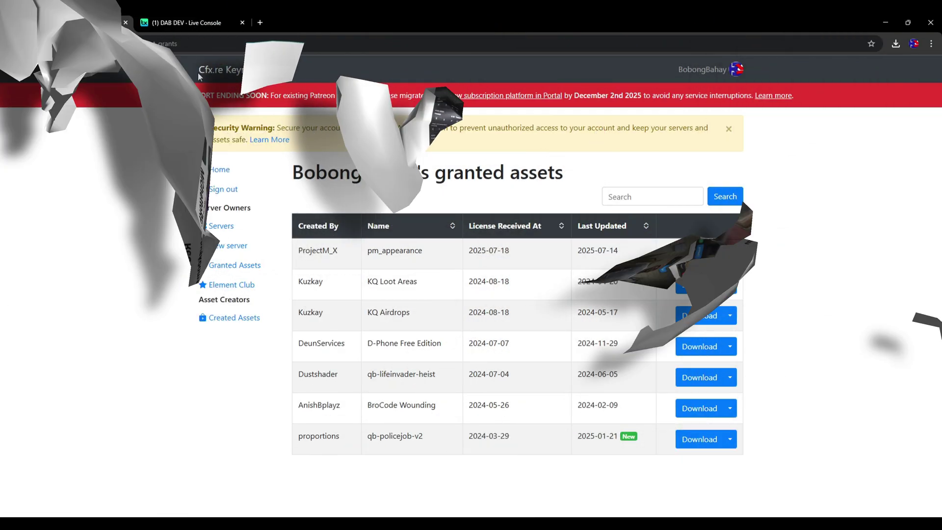
- Locate the pm_appearance asset among the granted assets at keymaster.fivem.net/asset-grants
left_click(132, 46)
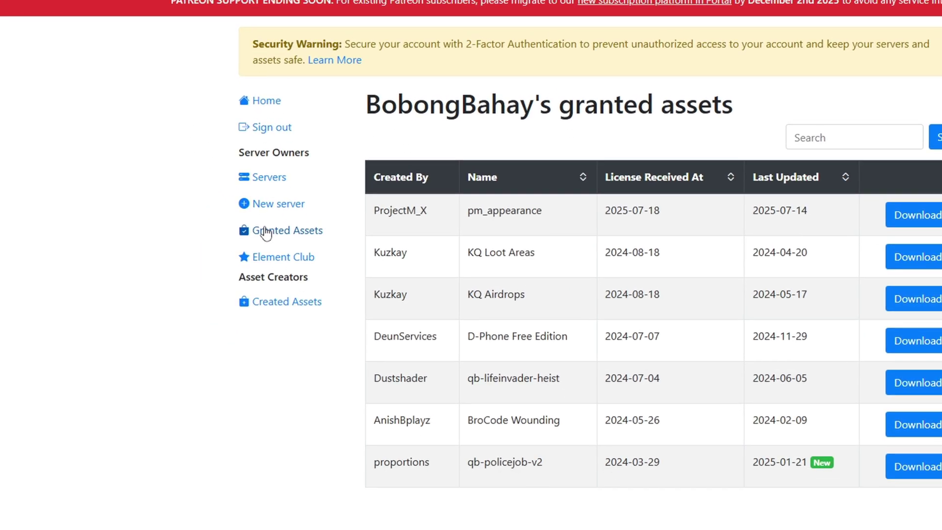
double_click(582, 345)
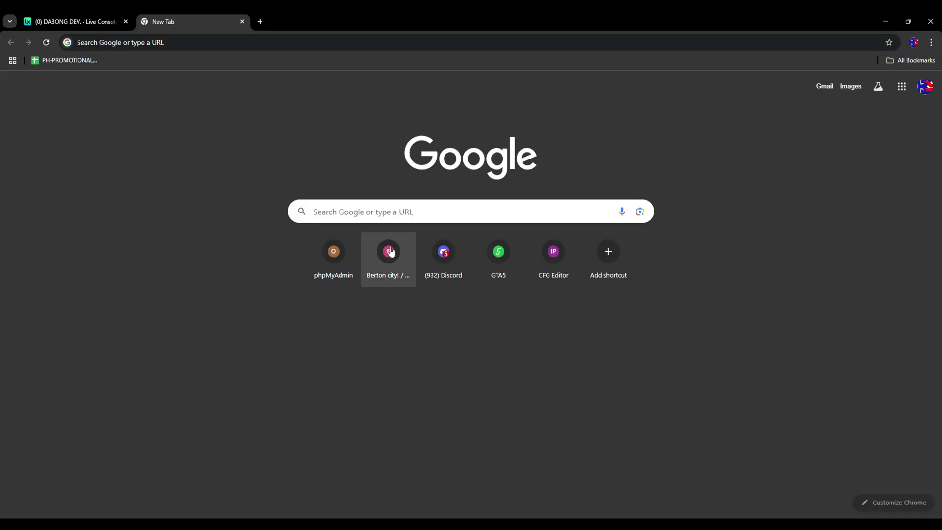
- Search Google for ox_lib and open the overextended/ox_lib GitHub repository
left_click(360, 219)
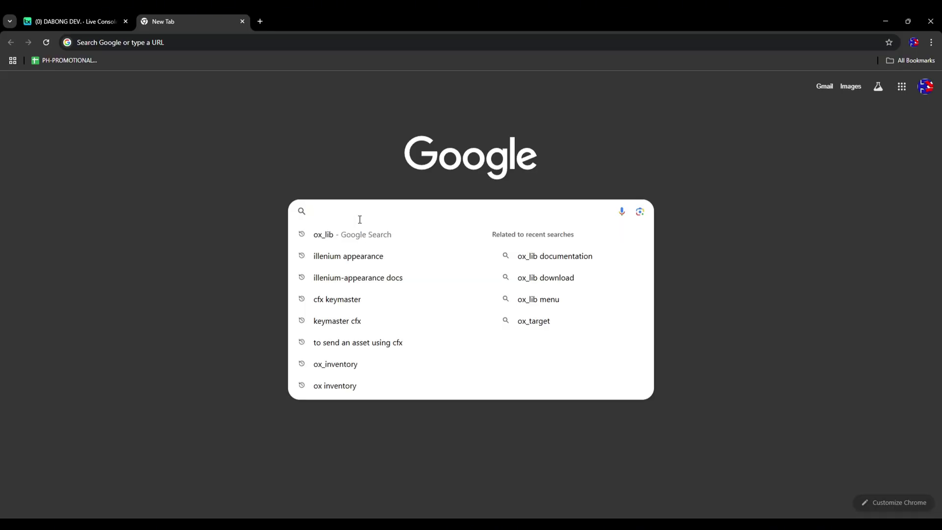
type("ox_lib")
key("Return")
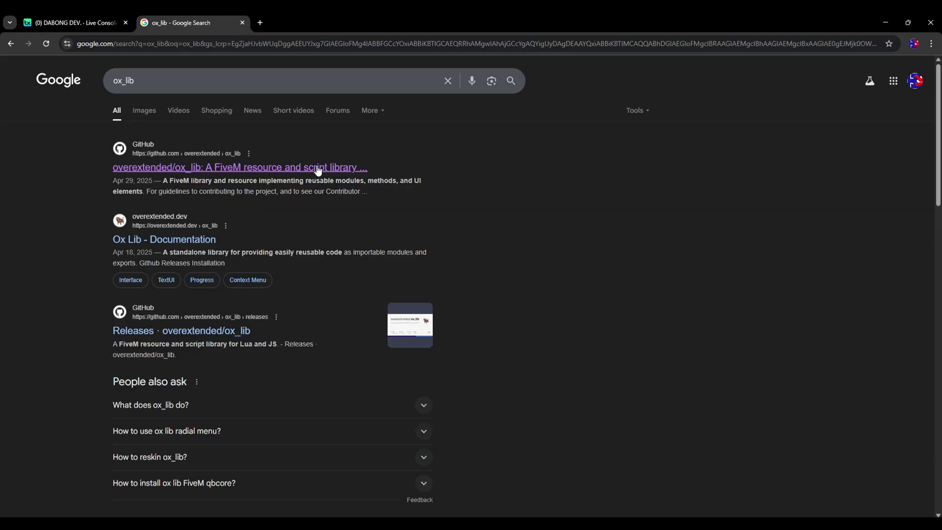
left_click(303, 166)
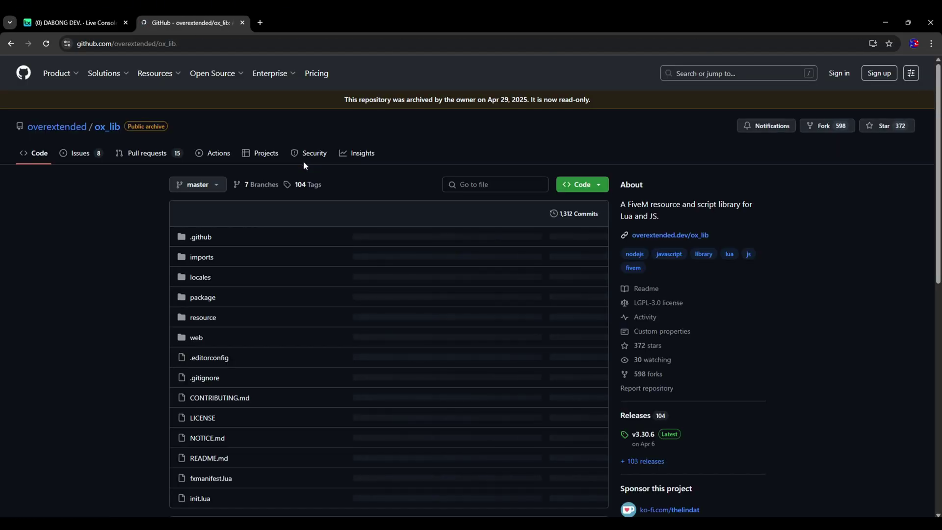
- Open the latest ox_lib release, v3.30.6, and download ox_lib.zip from its assets
scroll(864, 284, "down", 2)
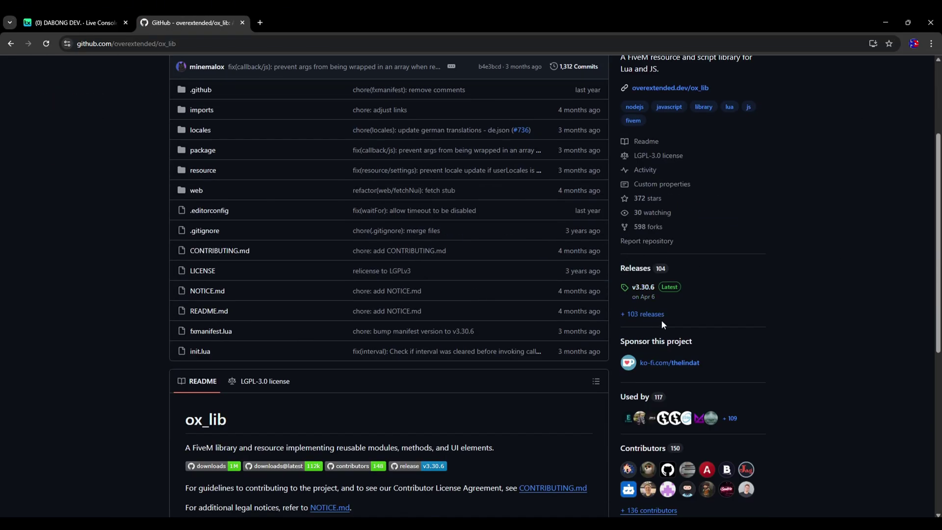
left_click(671, 295)
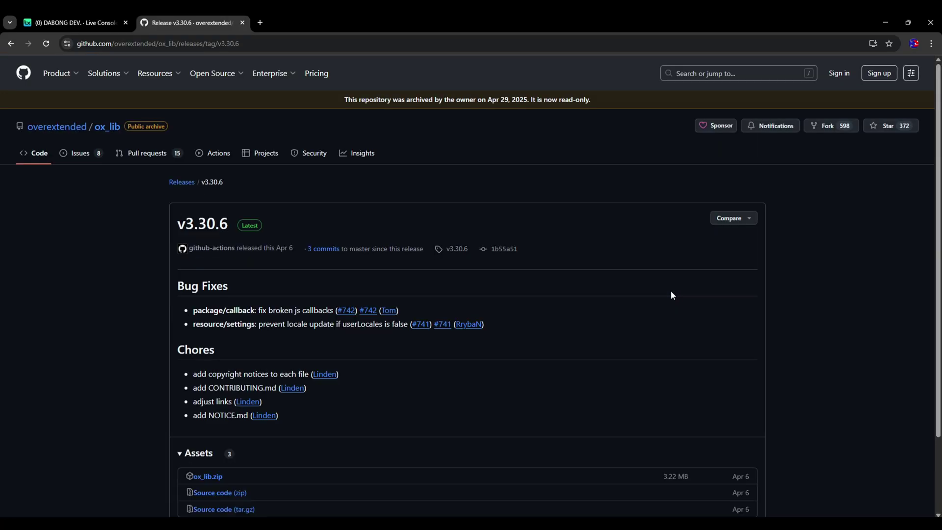
scroll(619, 385, "down", 2)
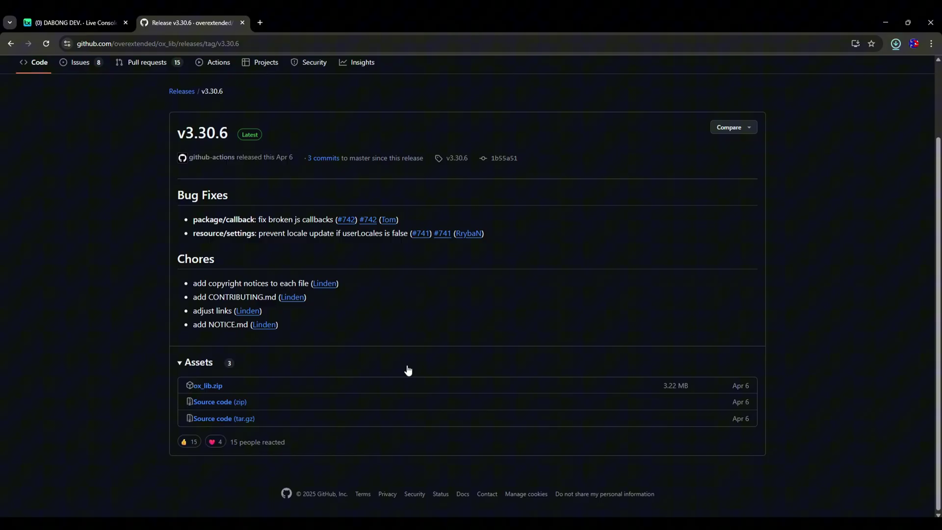
- Show the downloaded ox_lib archive in the Downloads folder and maximize the File Explorer window
left_click(896, 44)
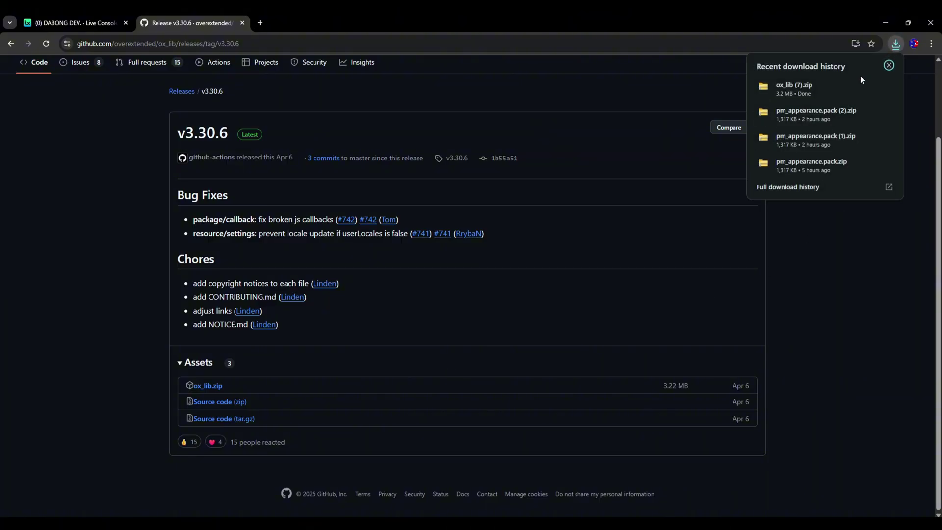
left_click(866, 86)
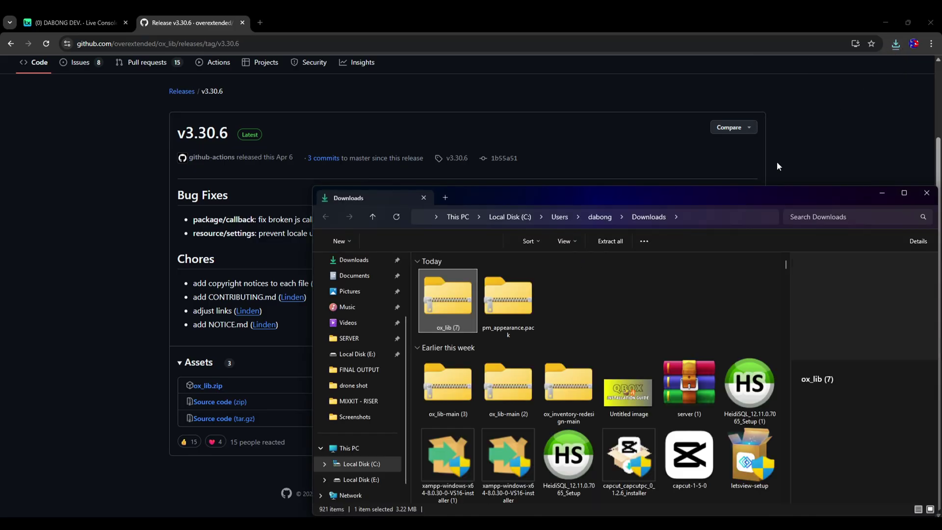
double_click(570, 193)
left_click_drag(292, 146, 286, 126)
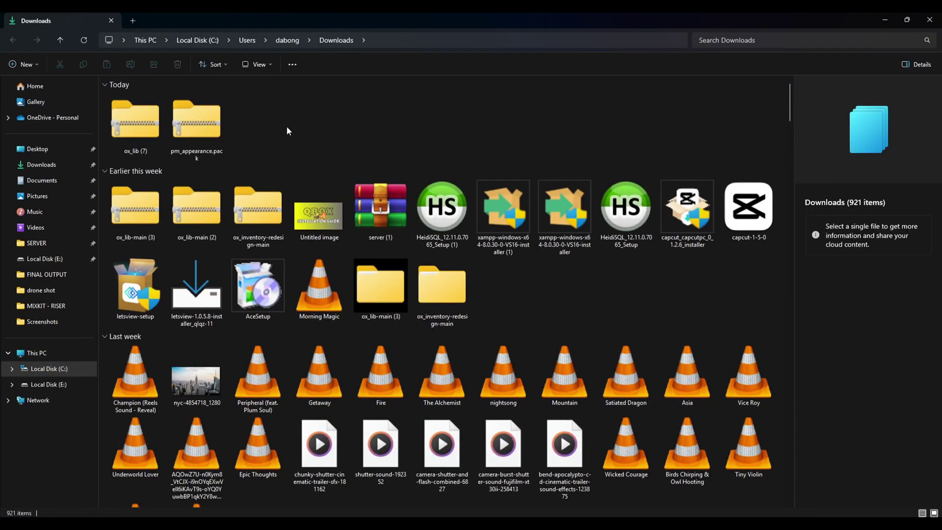
- Extract the ox_lib (7) archive with WinRAR into its own folder in Downloads
left_click(138, 120)
right_click(138, 120)
left_click(182, 352)
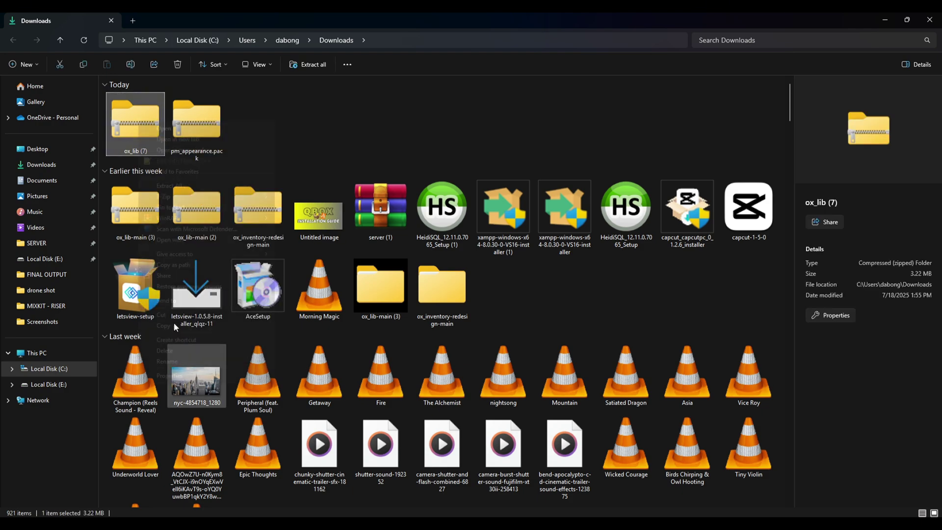
mouse_move(178, 224)
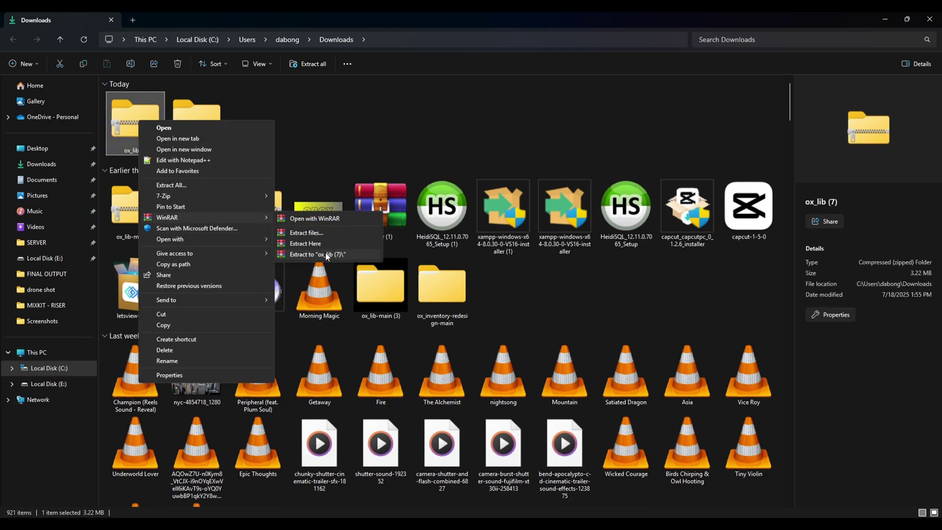
left_click(299, 254)
- Extract the pm_appearance.pack archive with WinRAR into its own folder in Downloads
left_click(196, 121)
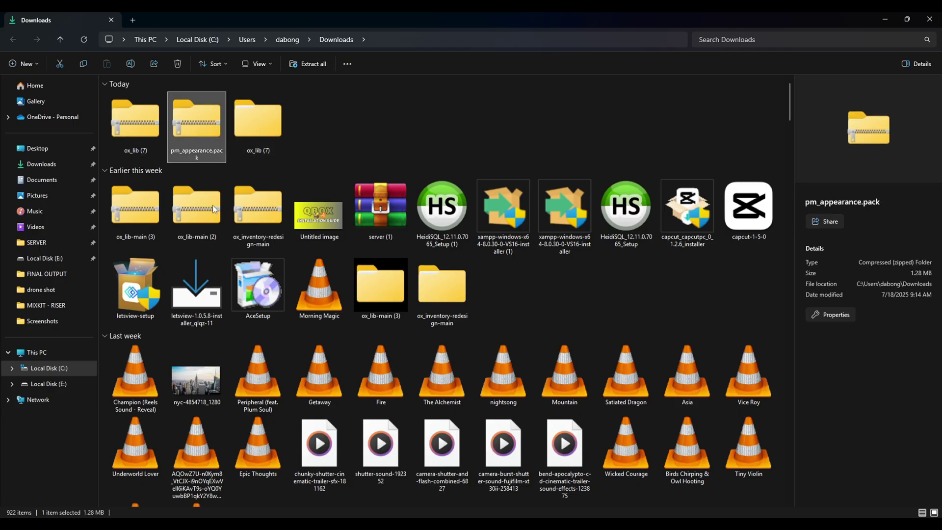
right_click(191, 125)
left_click(223, 349)
mouse_move(221, 227)
left_click(373, 258)
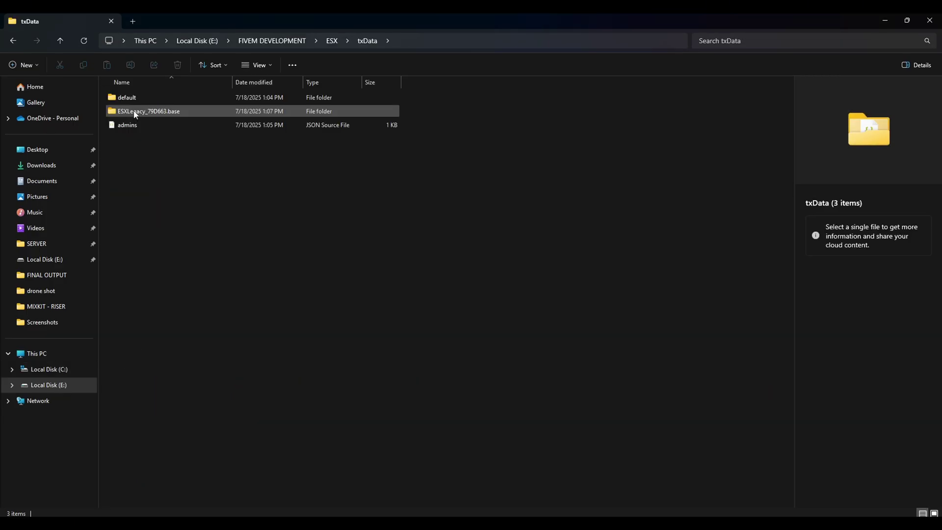
- Create a folder named [ox] in the resources folder of the ESXLegacy_79D663.base server
double_click(135, 114)
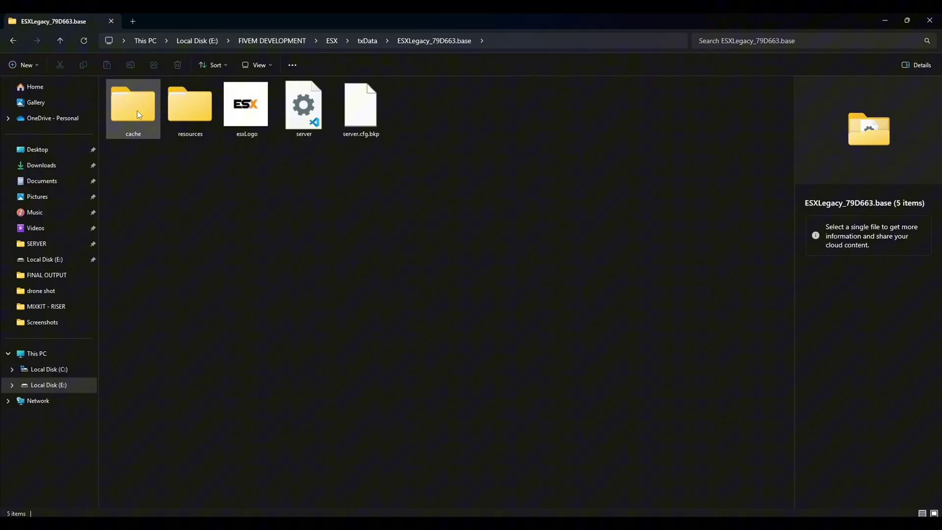
left_click(187, 120)
double_click(187, 119)
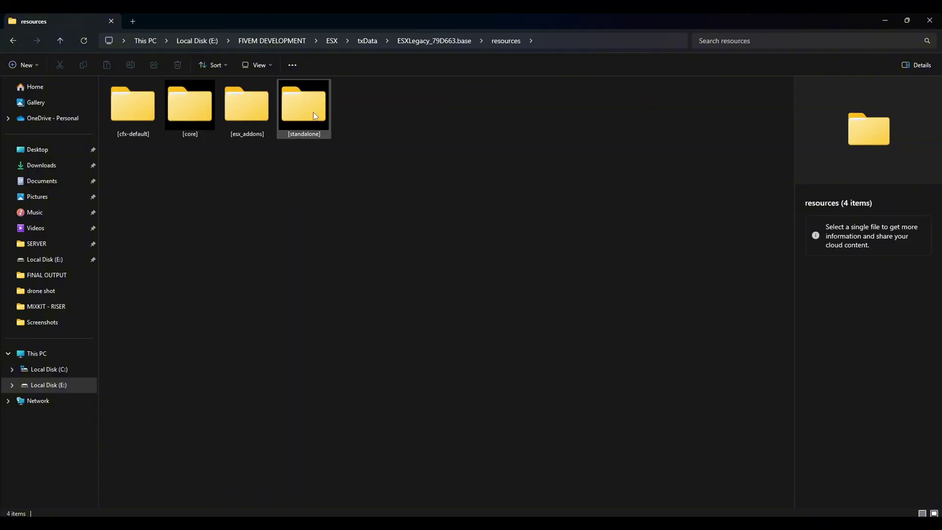
left_click(17, 64)
left_click(32, 89)
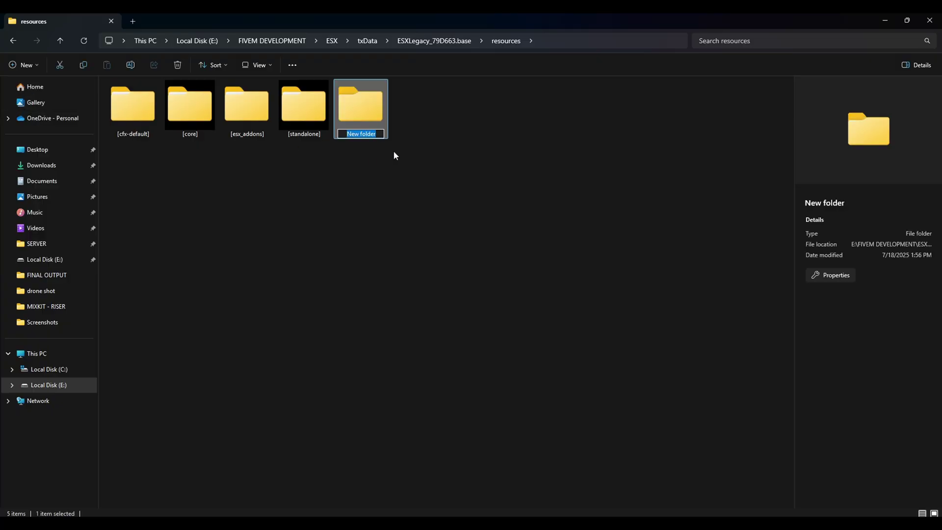
type("[ox]")
key("Return")
left_click(402, 171)
left_click(369, 135)
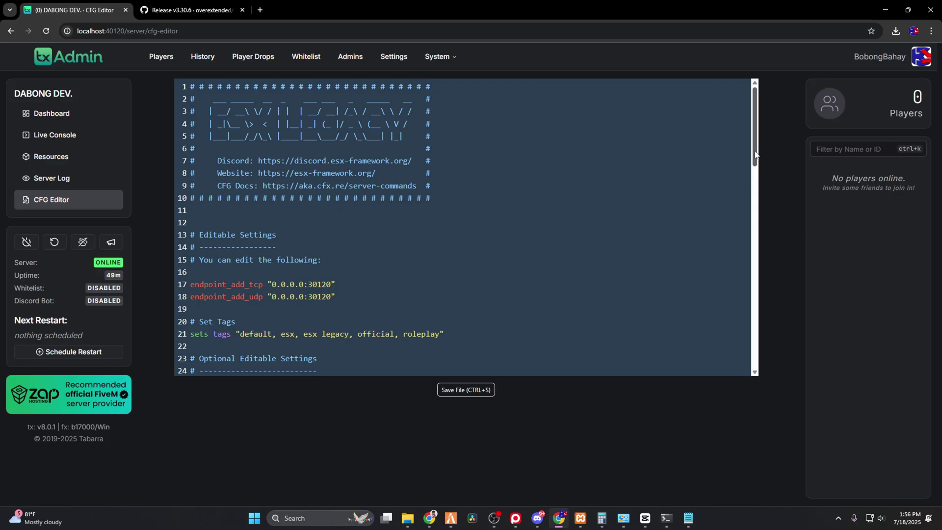
- In the txAdmin CFG Editor, add "ensure [ox]" above "ensure [standalone]" under ESX Addons and save the file
left_click_drag(755, 154, 770, 366)
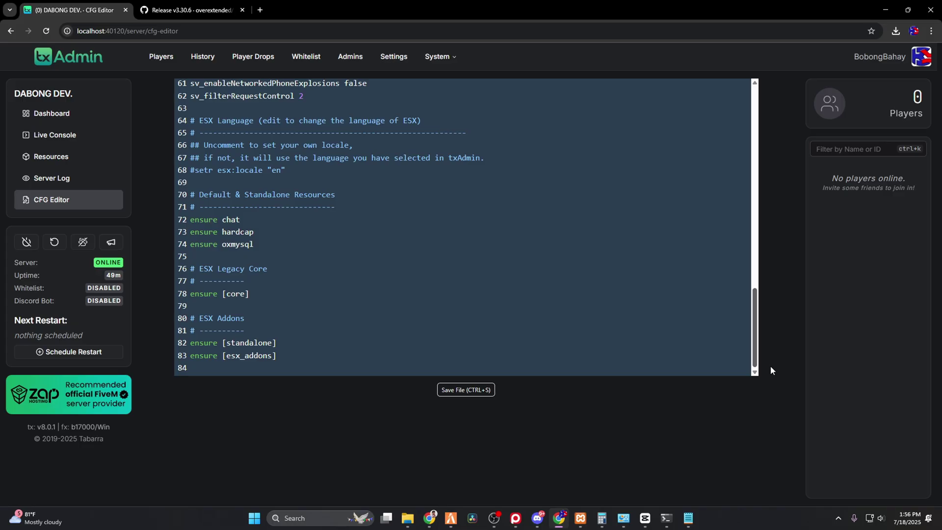
left_click(292, 366)
type("en")
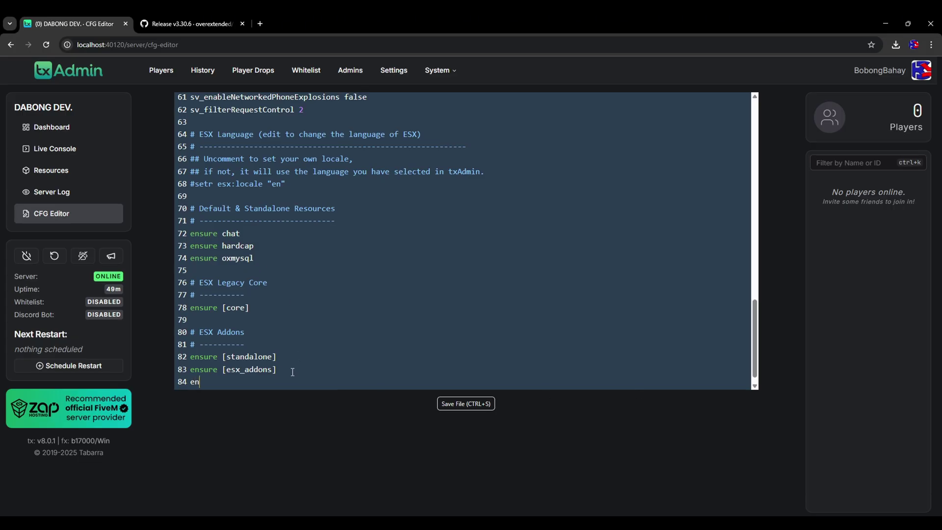
type("sure [ox")
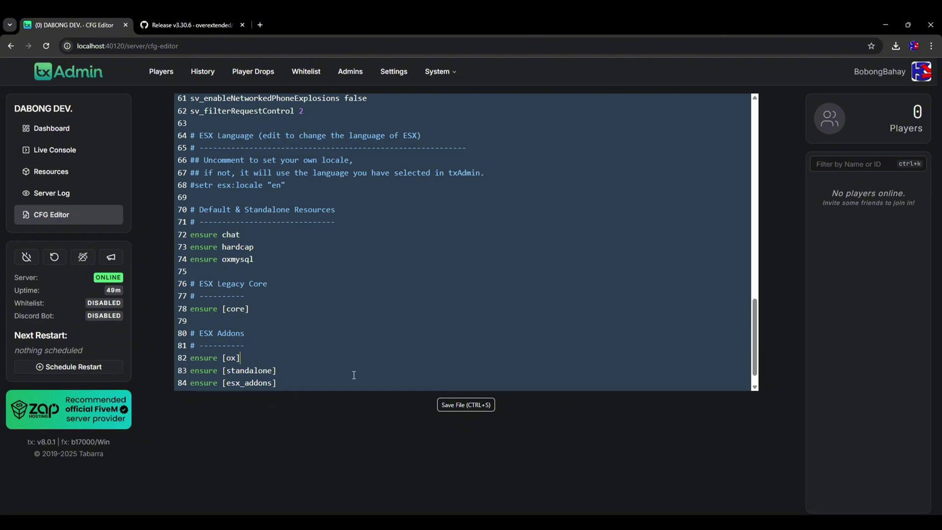
key("ctrl+s")
- Transfer the ox_lib and pm_appearance folders from their extracted Downloads folders into the server's [ox] folder
key("alt+Tab")
left_click(485, 240)
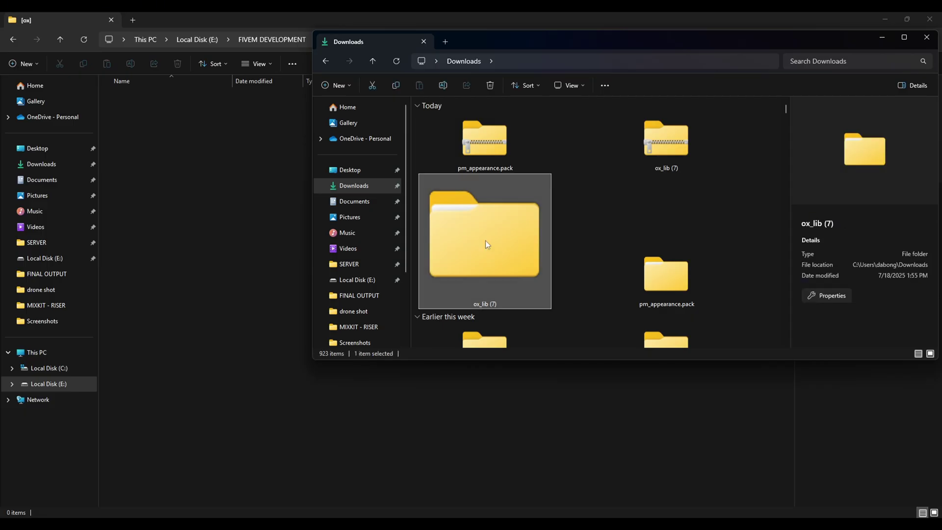
double_click(485, 240)
left_click_drag(447, 131, 275, 171)
scroll(334, 176, "up", 4)
key("alt+Tab")
key("alt+Left")
double_click(485, 270)
left_click_drag(448, 131, 289, 216)
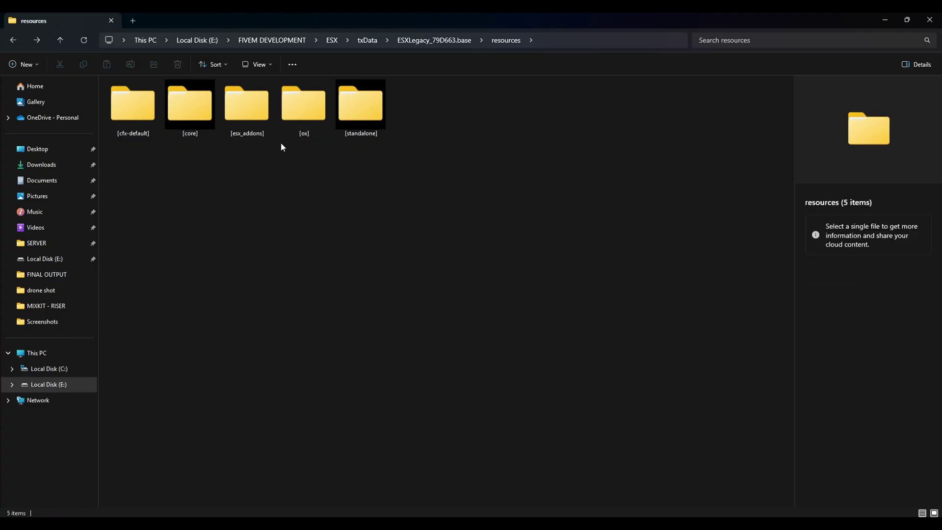
- Delete the skinchanger and esx_skin folders from the server's [core] resources
double_click(196, 109)
left_click(172, 315)
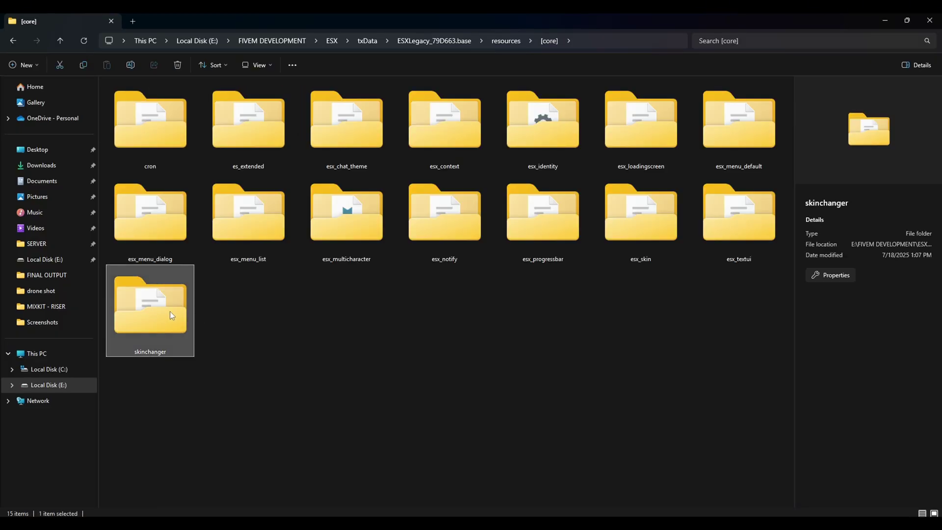
right_click(170, 315)
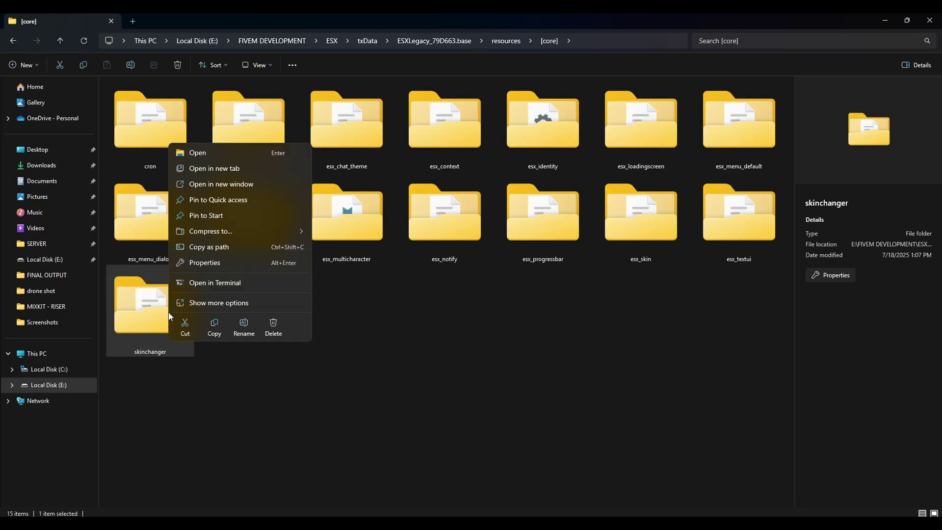
left_click(270, 326)
left_click(631, 236)
right_click(632, 237)
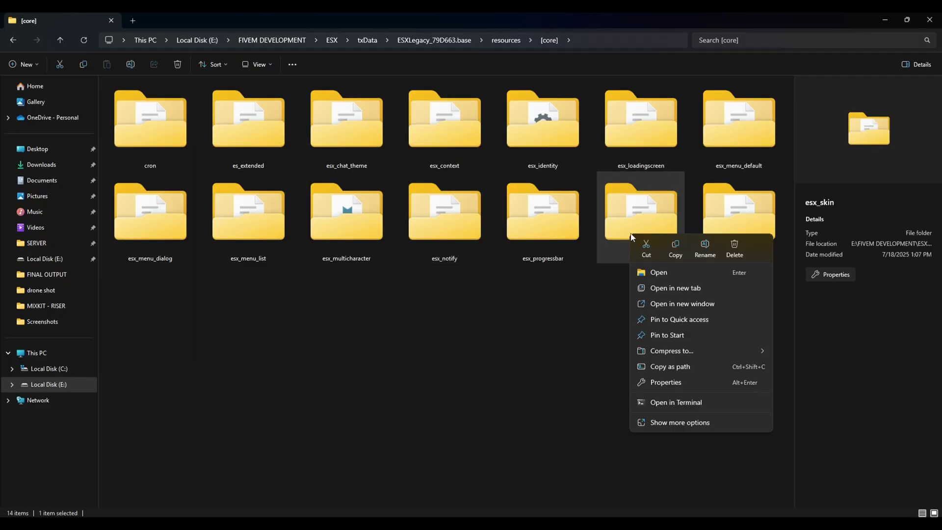
left_click(724, 253)
- Delete the esx_barbershop and esx_clotheshop folders from the server's [esx_addons] resources
left_click(14, 42)
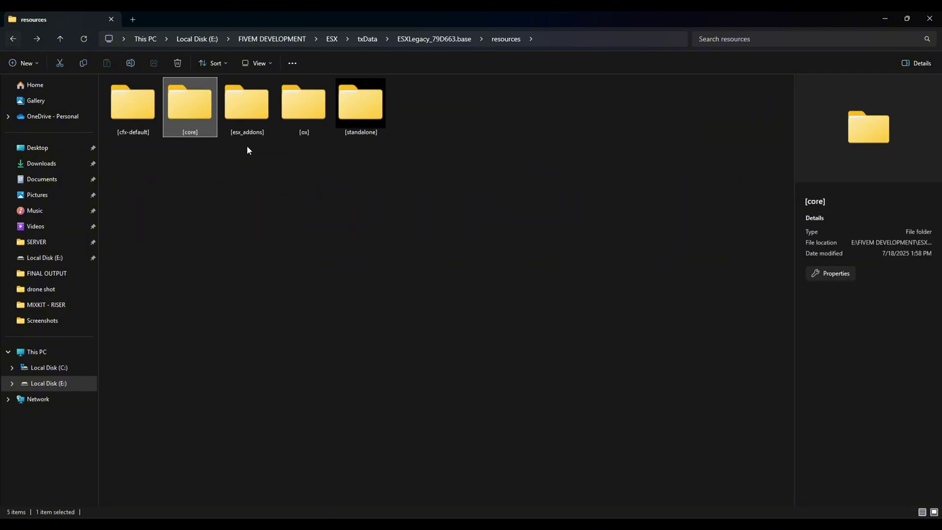
double_click(253, 121)
left_click(607, 135)
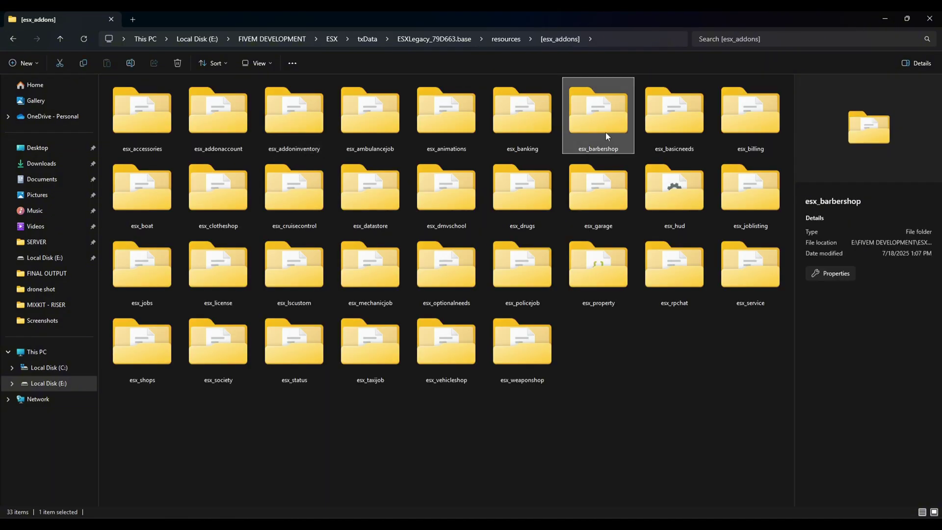
right_click(605, 132)
left_click(711, 144)
right_click(160, 219)
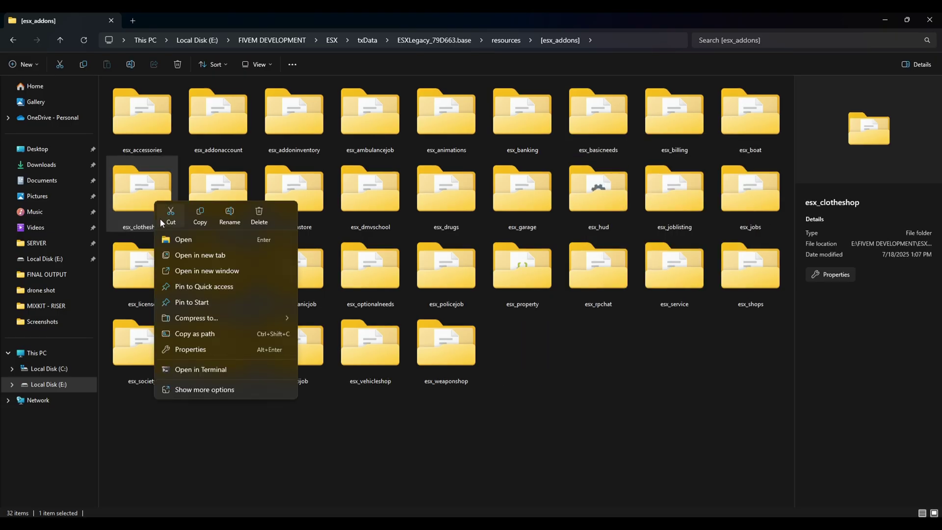
left_click(259, 217)
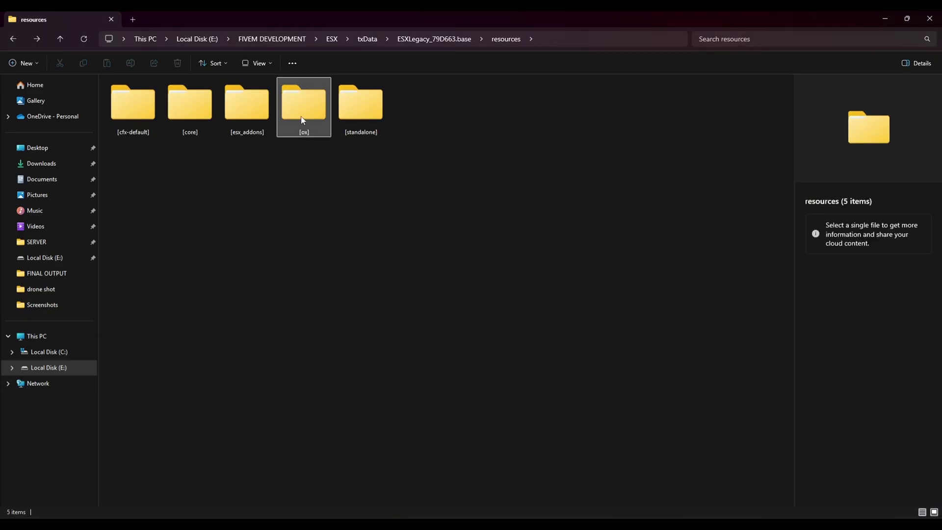
- Open management_outfits from the sql folder of pm_appearance in [ox], making Visual Studio Code the permanent app for .sql files
double_click(302, 119)
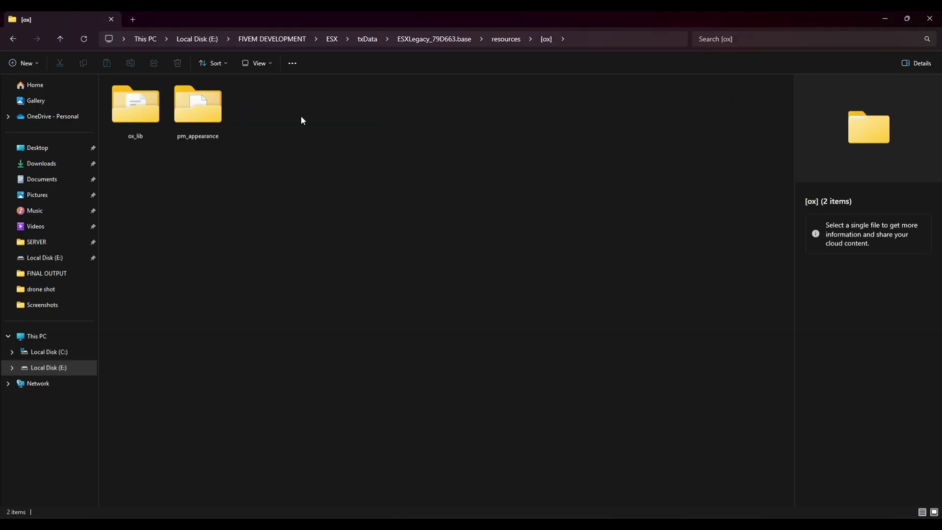
double_click(206, 118)
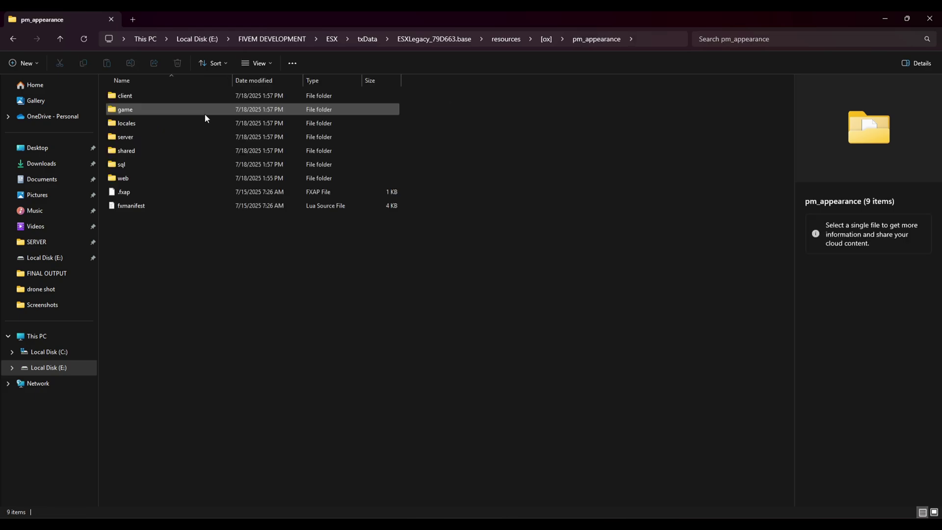
double_click(113, 164)
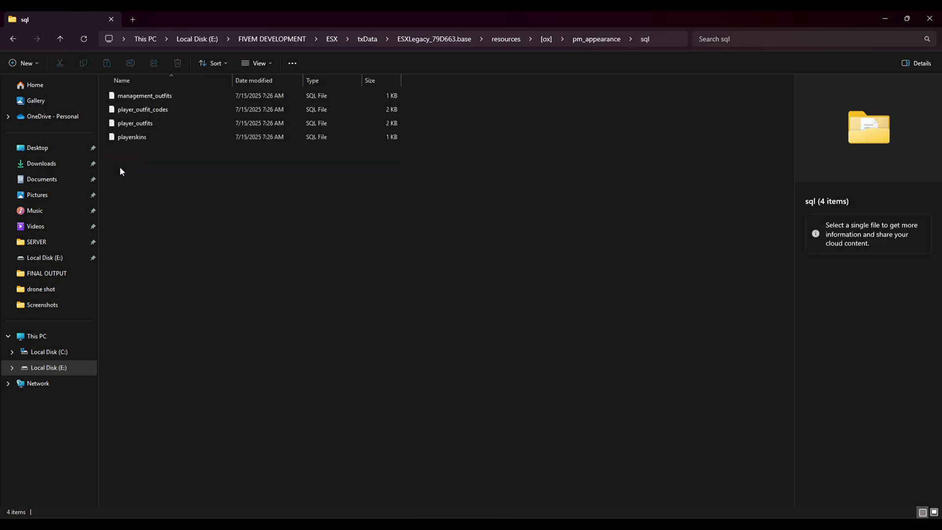
double_click(144, 95)
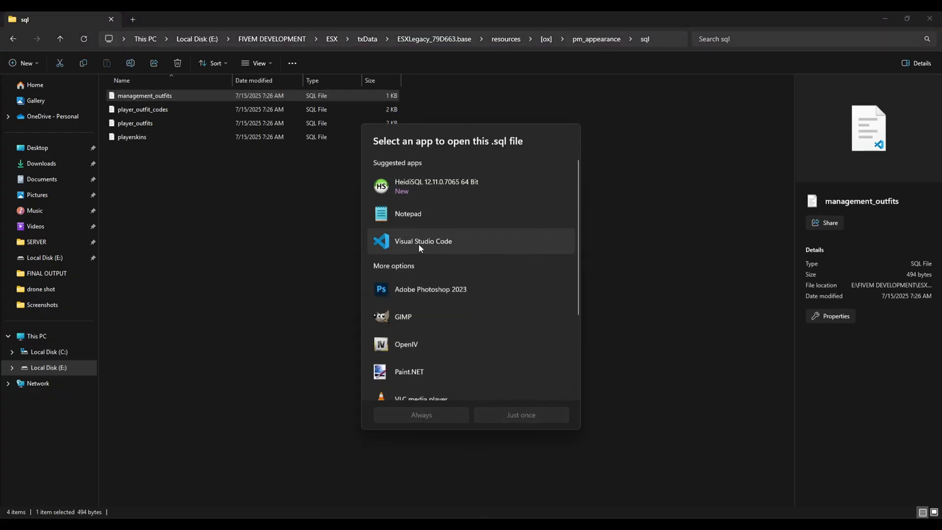
left_click(419, 244)
left_click(436, 413)
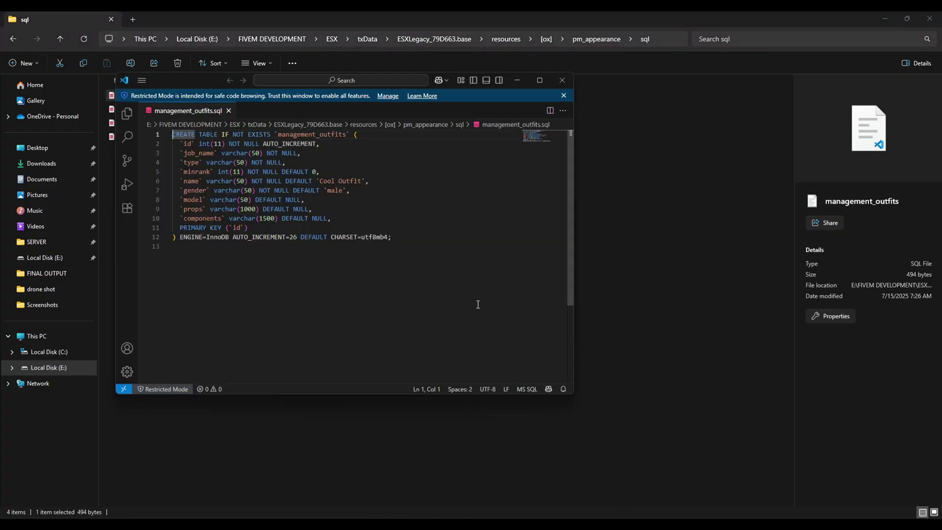
- Move the code editor window aside and open player_outfit_codes, player_outfits and playerskins from the sql folder as well
left_click_drag(198, 84, 371, 118)
left_click(131, 113)
double_click(131, 113)
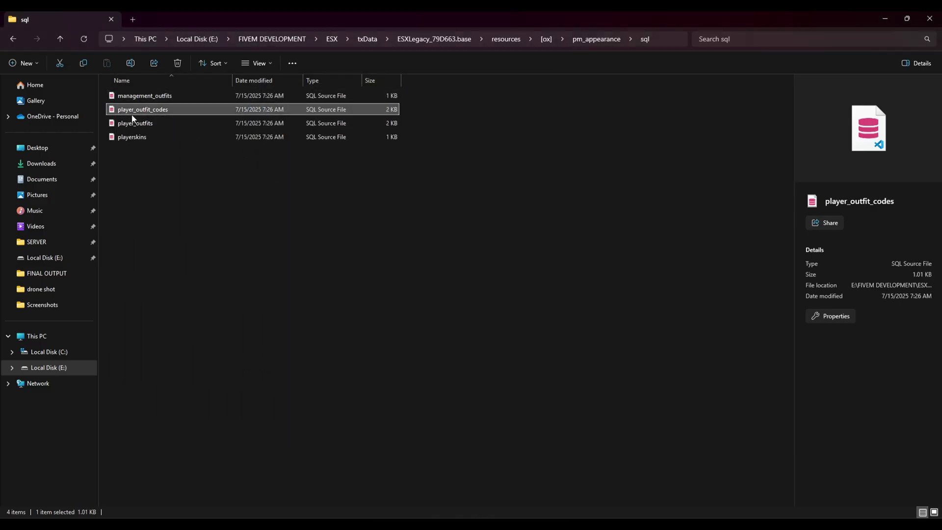
double_click(135, 125)
double_click(137, 136)
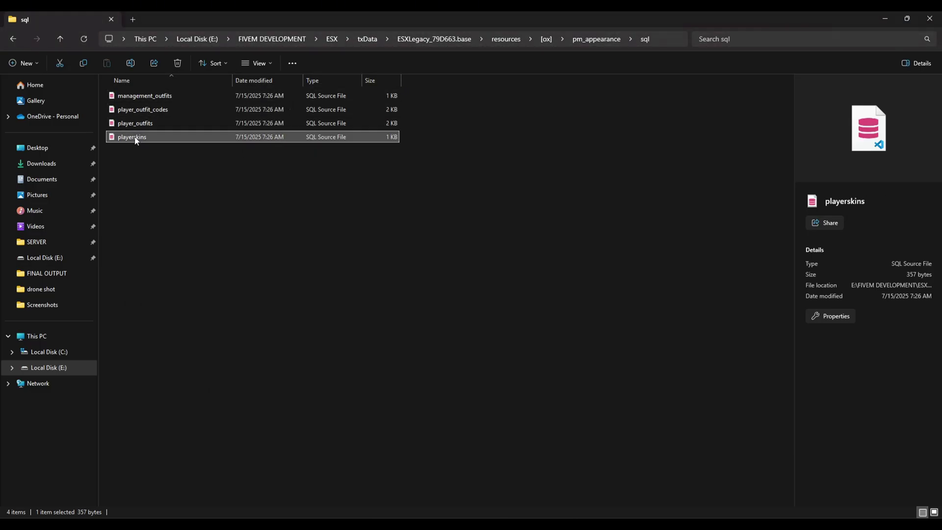
- Launch HeidiSQL, connect to the TestServer session and show a blank query for the esxlegacy_79d663 database
key("super")
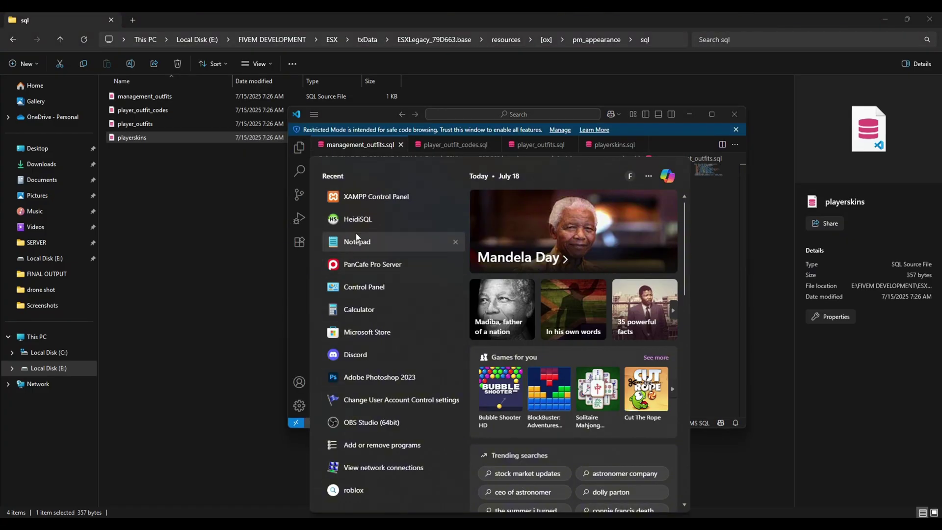
key("Escape")
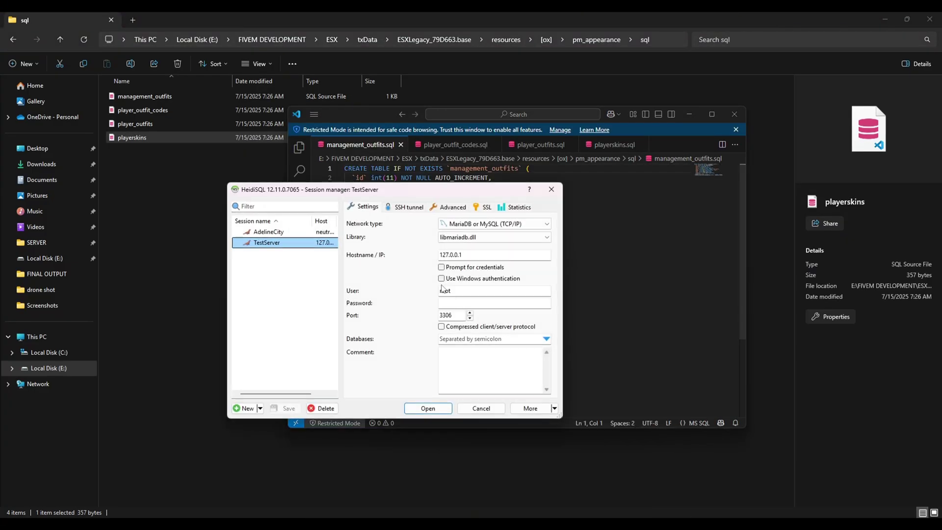
left_click(439, 410)
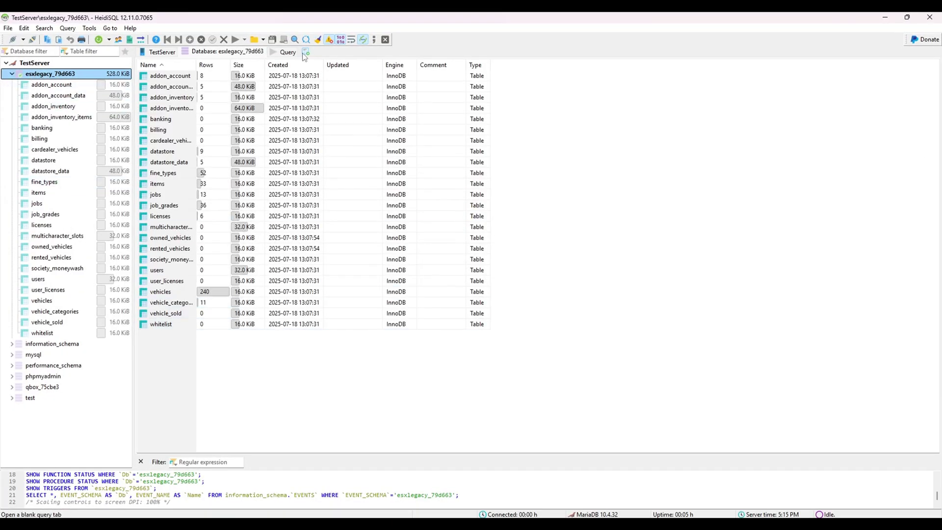
left_click(287, 52)
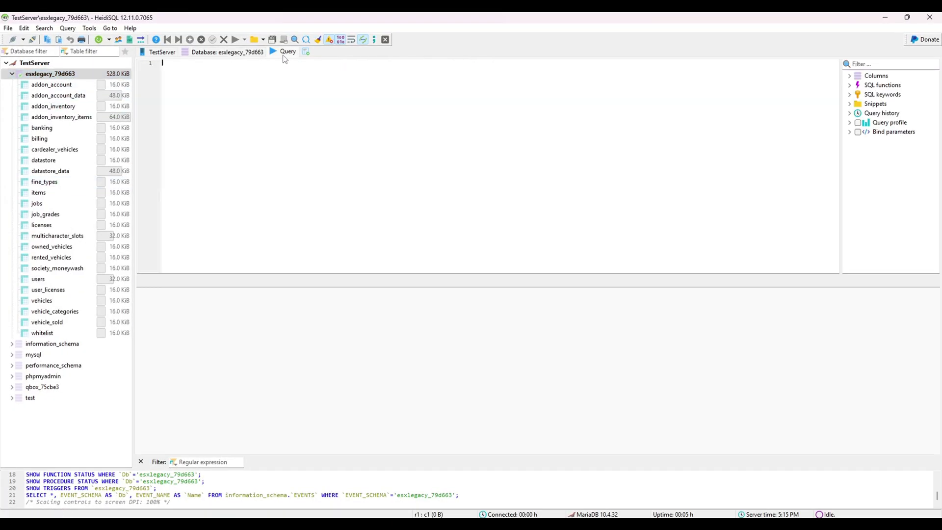
- Copy the whole management_outfits.sql script into the HeidiSQL query and run it on esxlegacy_79d663
key("alt+Tab")
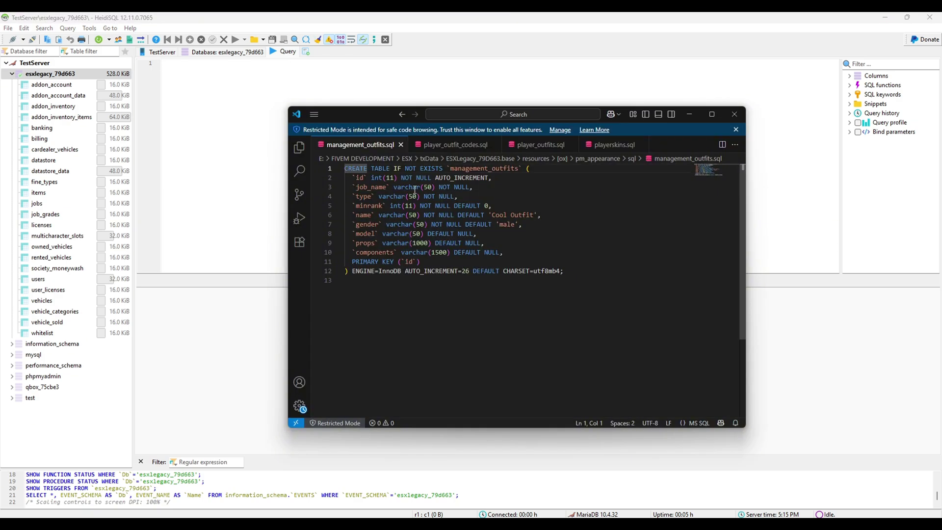
left_click_drag(556, 269, 344, 169)
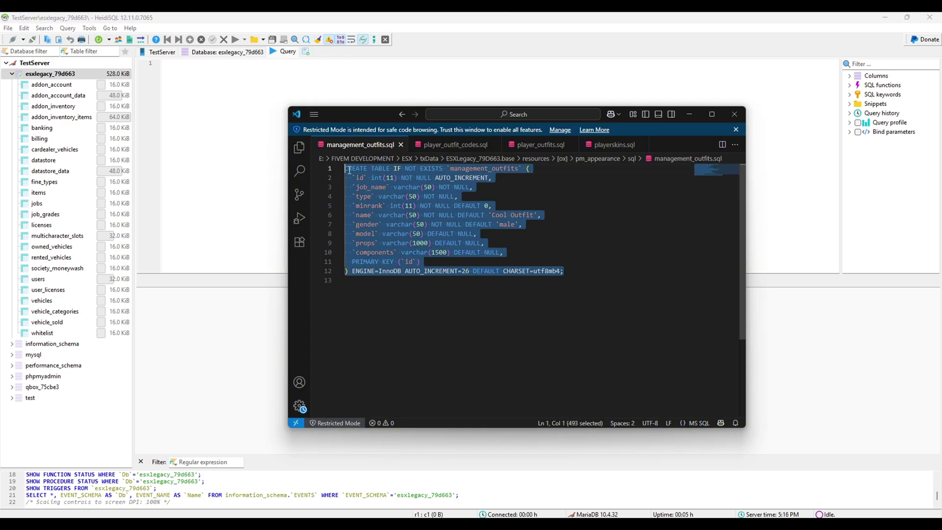
right_click(353, 172)
left_click(380, 243)
left_click(240, 137)
key("ctrl+v")
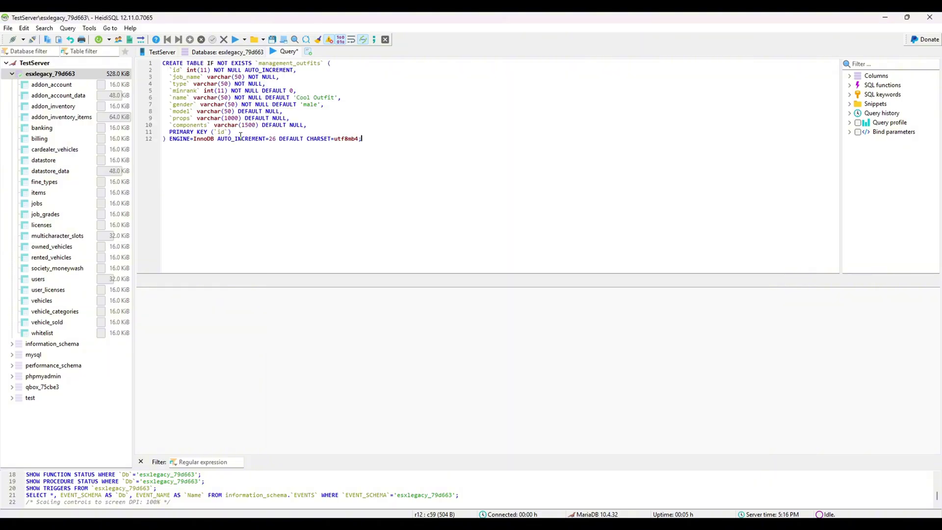
left_click(236, 41)
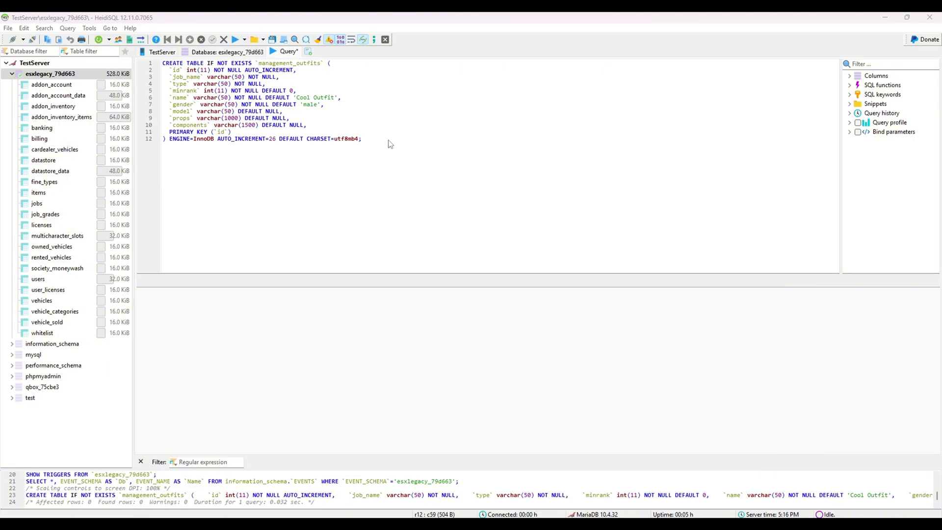
- Replace the HeidiSQL query with the full player_outfit_codes.sql script and run it
key("alt+Tab")
left_click(462, 144)
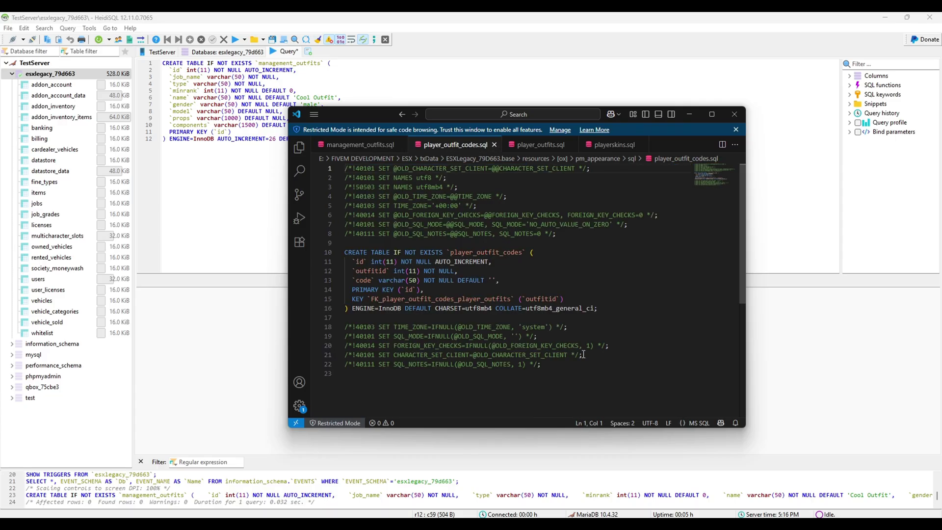
key("ctrl+a")
key("ctrl+c")
key("alt+Tab")
key("ctrl+a")
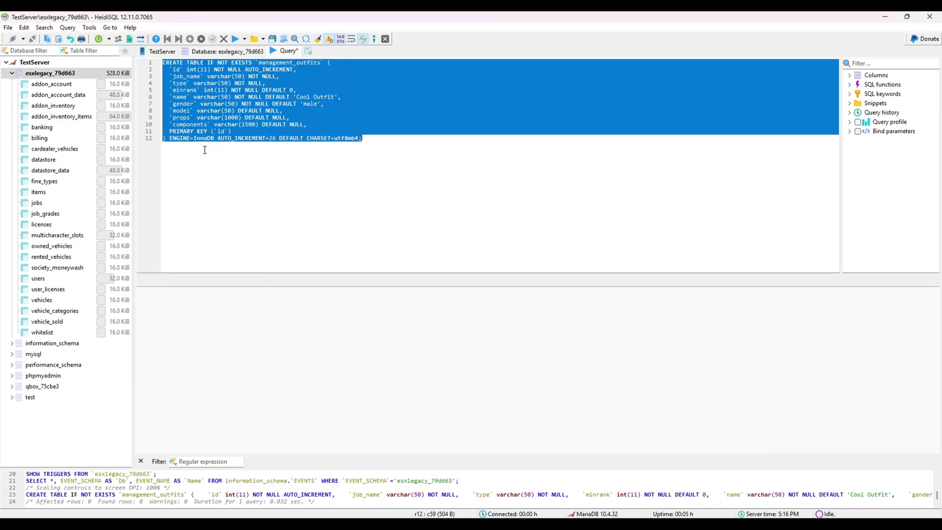
key("ctrl+v")
left_click(235, 40)
- Replace the HeidiSQL query with the full player_outfits.sql script and run it on esxlegacy_79d663
key("alt+Tab")
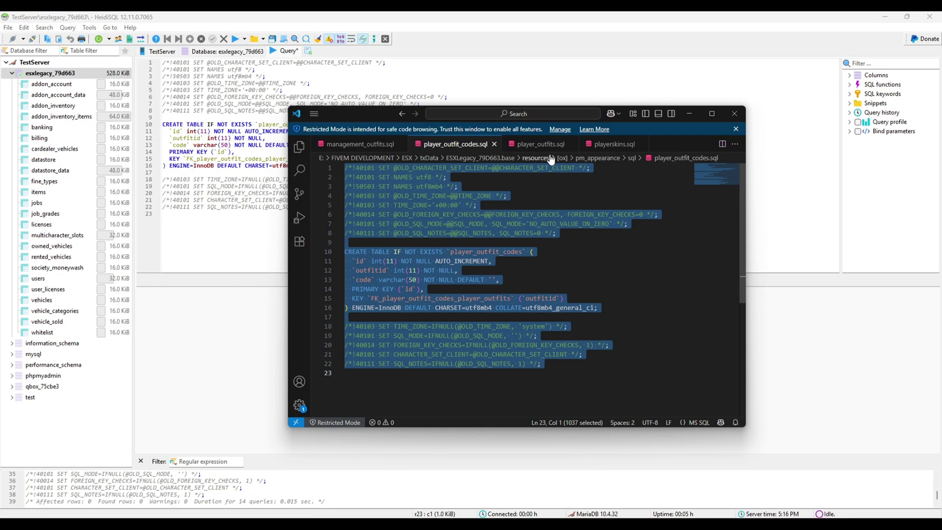
left_click(539, 144)
key("ctrl+a")
left_click(232, 201)
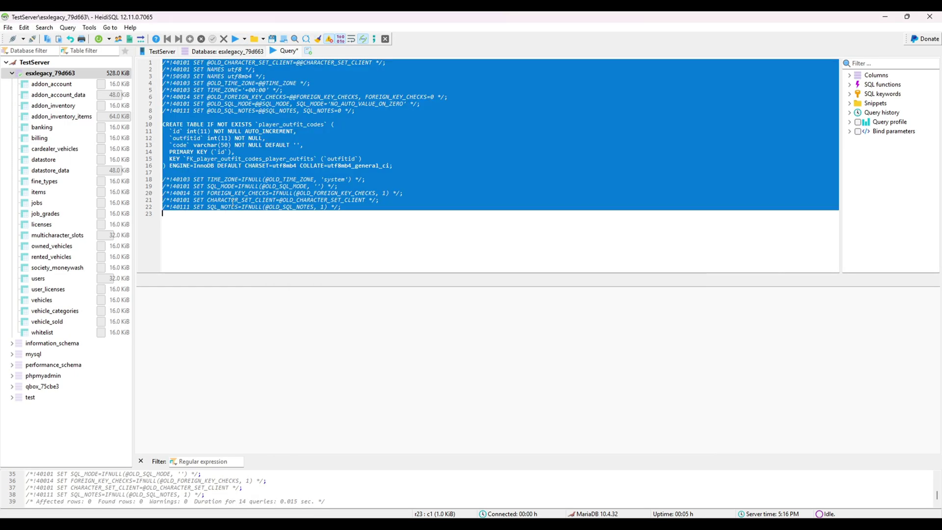
key("ctrl+v")
left_click(236, 42)
- Copy the whole playerskins.sql script over the HeidiSQL query and execute it
key("alt+Tab")
left_click(608, 145)
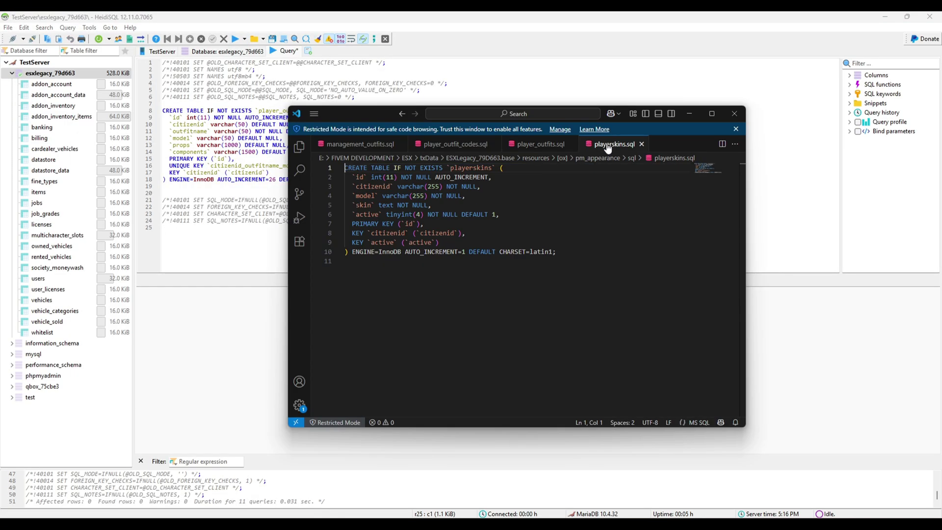
key("ctrl+a")
key("ctrl+c")
left_click(238, 227)
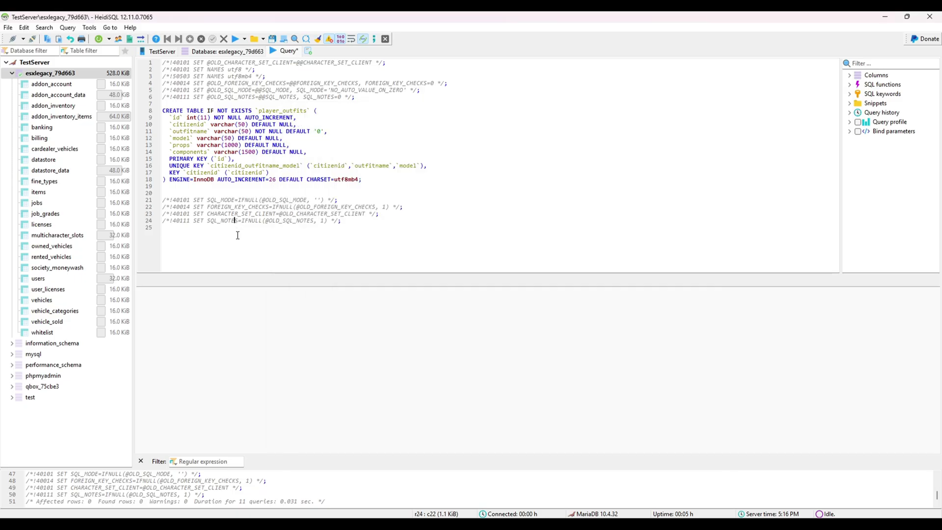
key("ctrl+a")
key("ctrl+v")
left_click(232, 42)
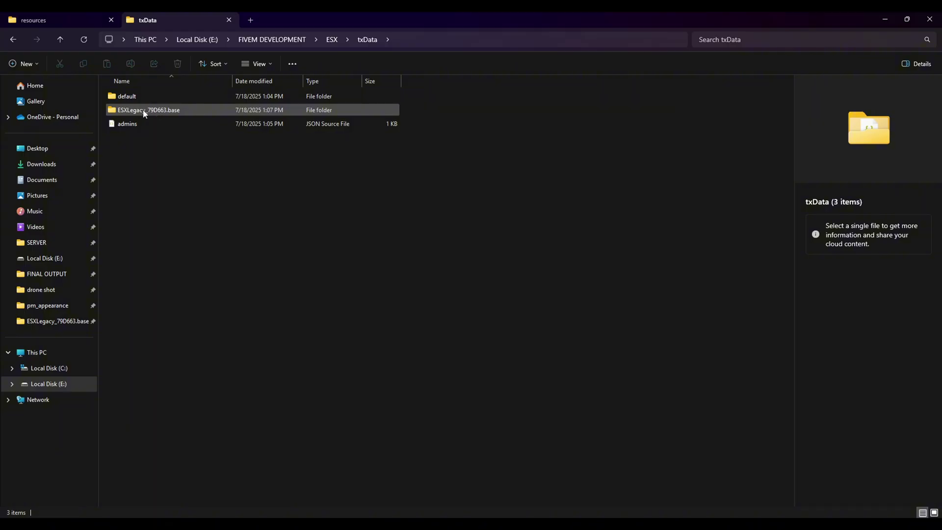
- Open server.cfg from ESXLegacy_79D663.base and add the note's setr illenium-appearance:locale "en" line after setr voice_useSendingRangeOnly true
double_click(145, 110)
double_click(309, 121)
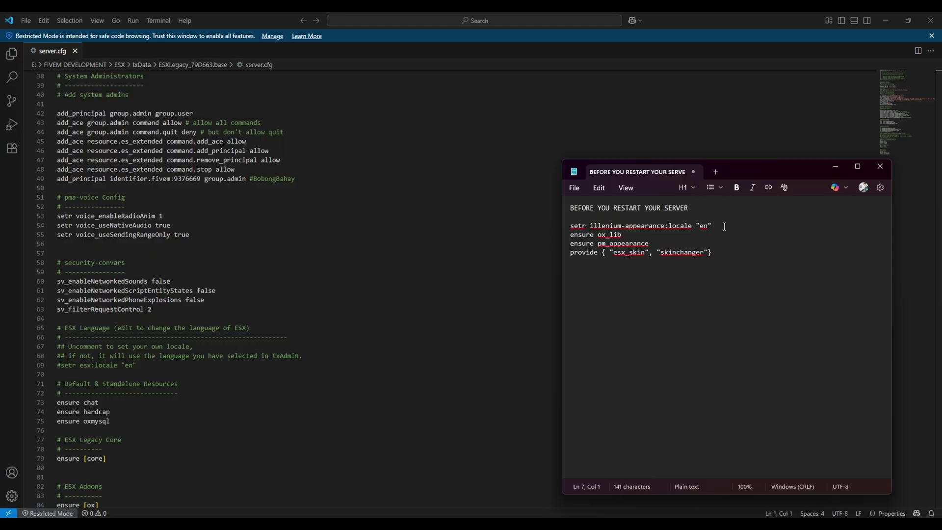
right_click(577, 229)
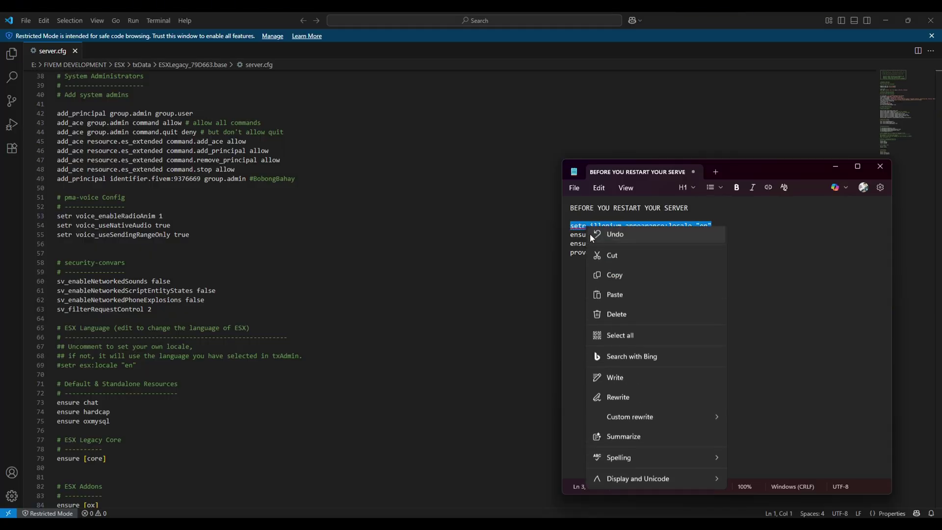
left_click(609, 277)
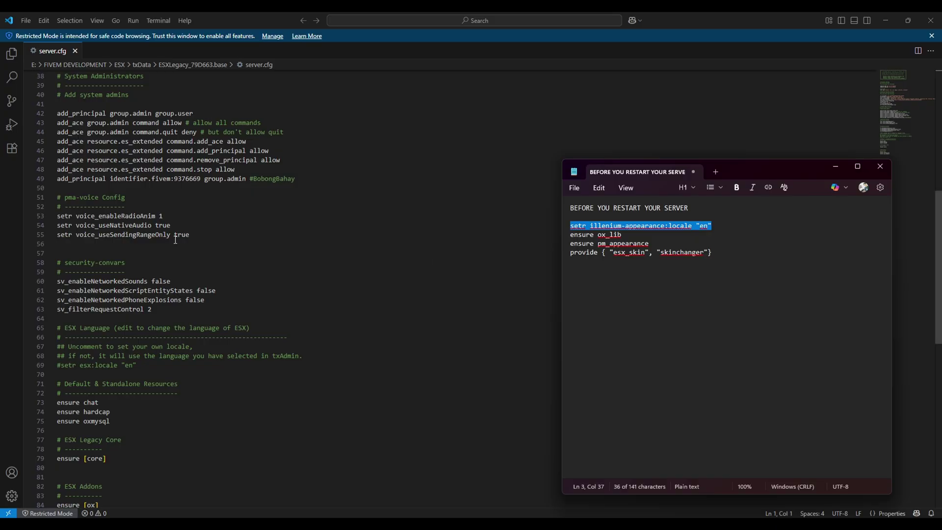
left_click(194, 237)
key("Return")
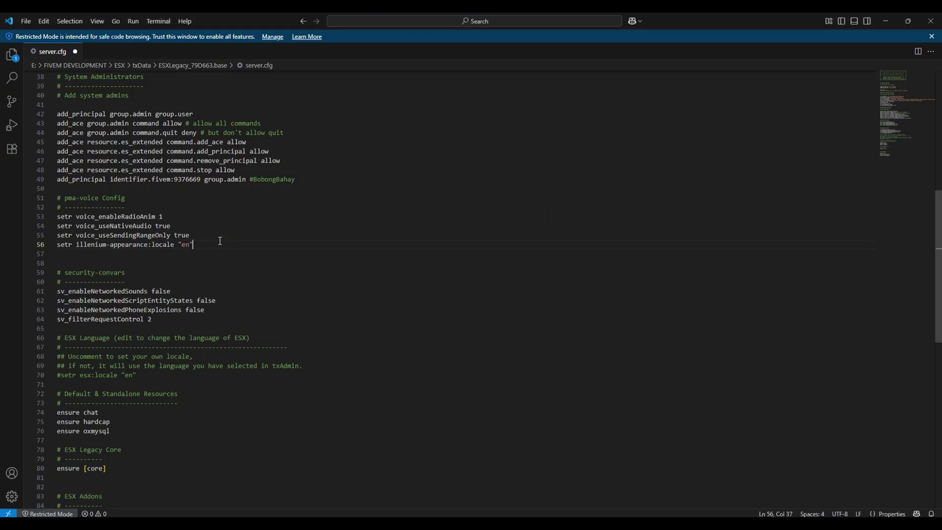
- Add the ensure ox_lib line from the note directly above ensure [core] in server.cfg
key("alt+Tab")
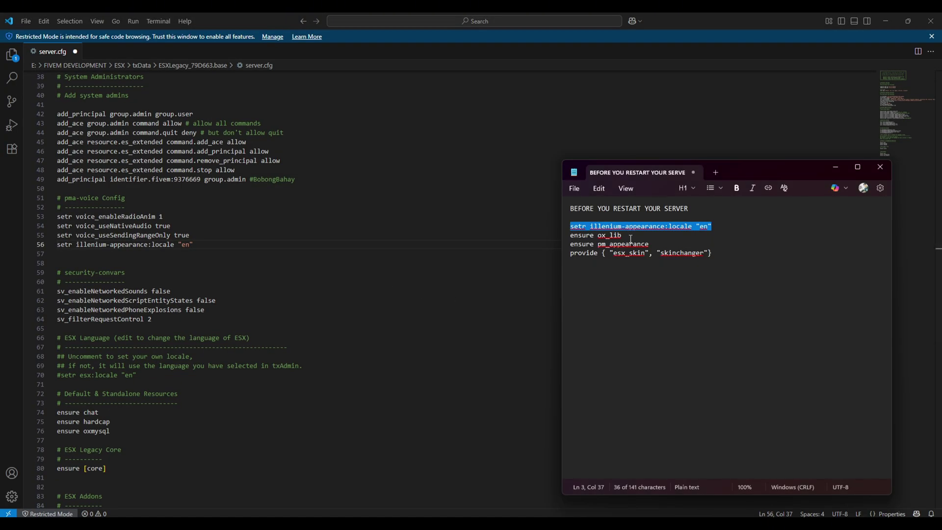
left_click(145, 455)
scroll(205, 441, "down", 3)
key("Return")
key("ctrl+v")
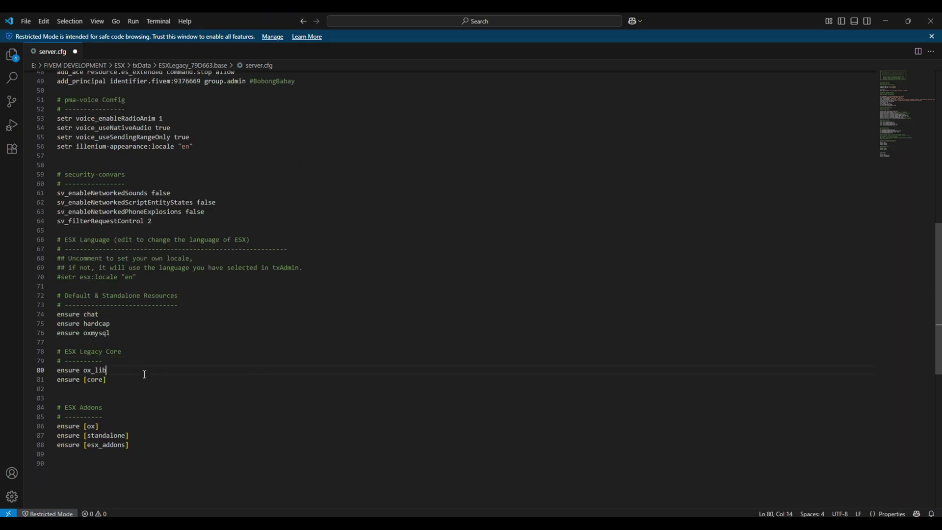
left_click_drag(109, 372, 43, 371)
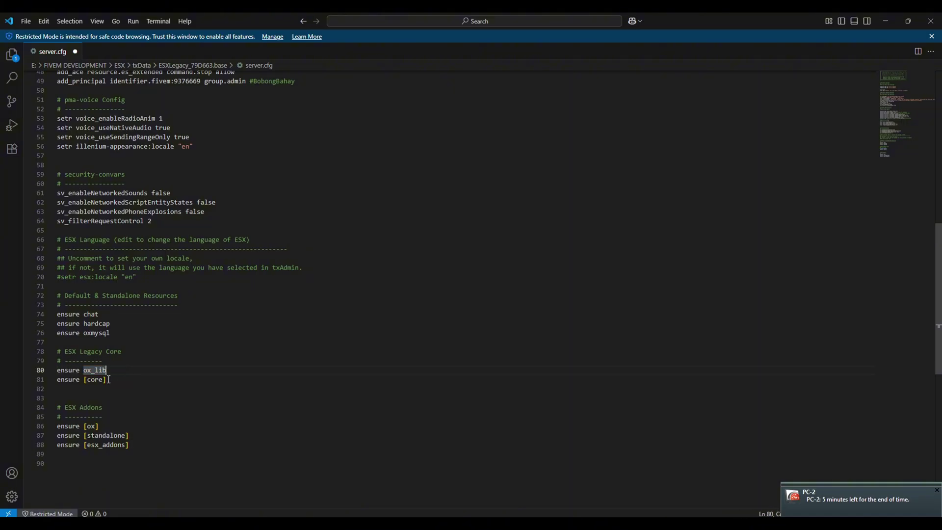
- Add ensure pm_appearance from the note directly below ensure [core] and save server.cfg
key("alt+Tab")
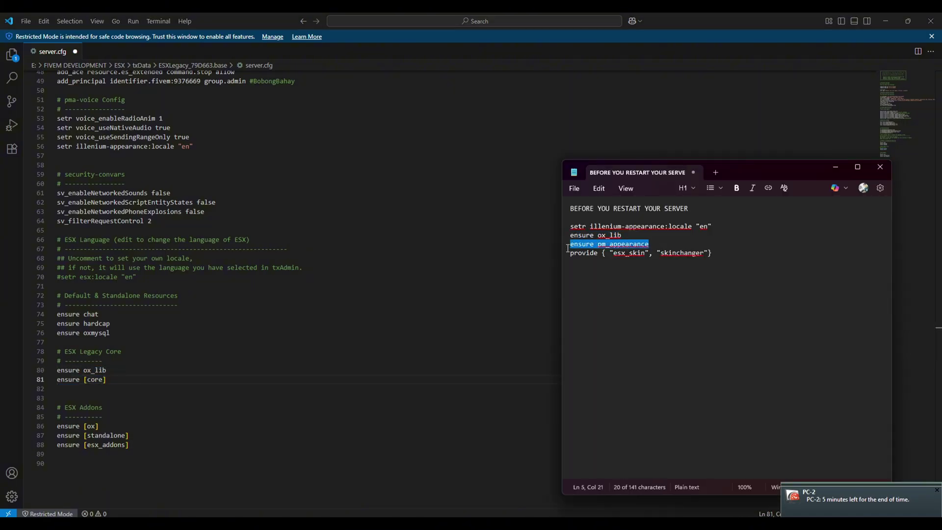
left_click(141, 385)
key("Return")
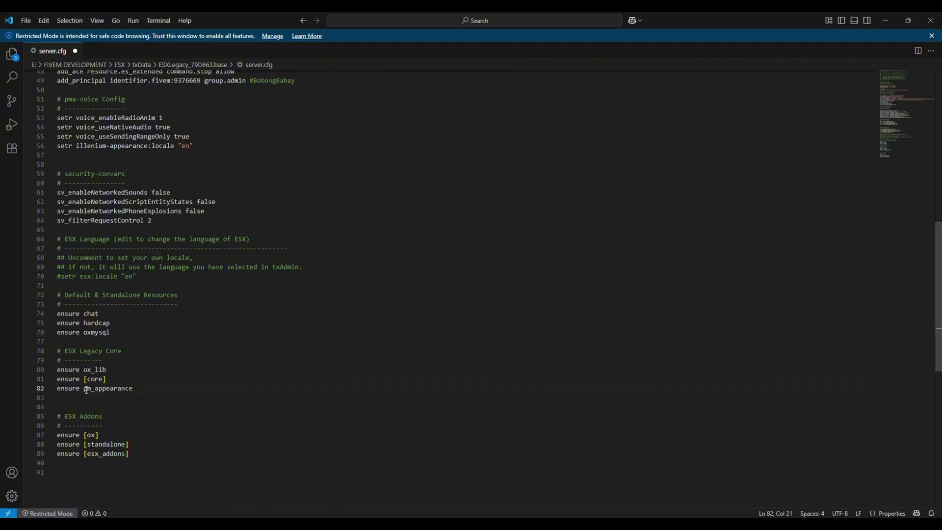
left_click(23, 25)
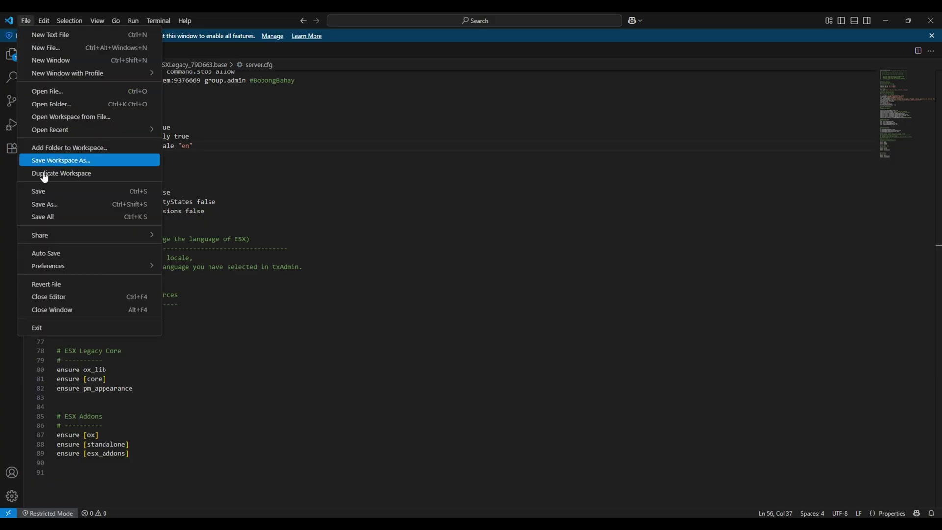
left_click(39, 198)
- Append the note's provide { "esx_skin", "skinchanger"} line to the end of pm_appearance's fxmanifest.lua and save the file
key("alt+Tab")
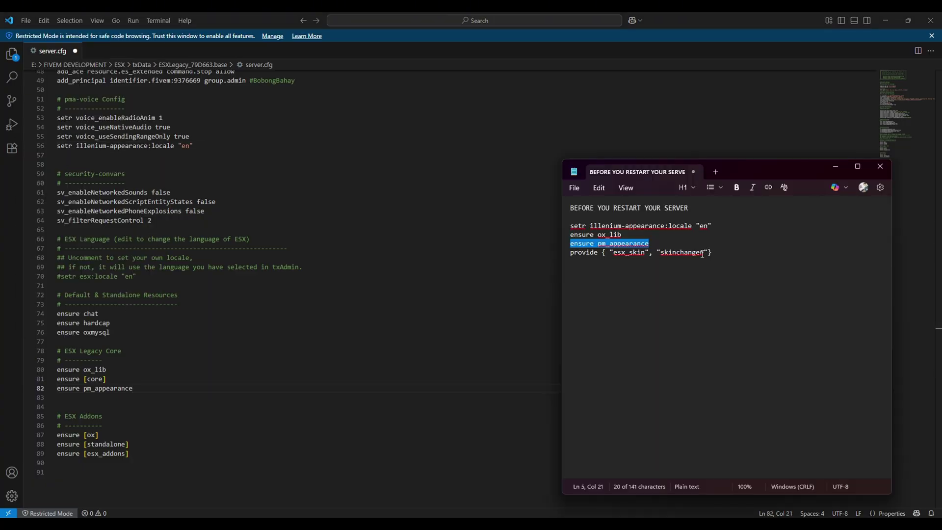
right_click(576, 253)
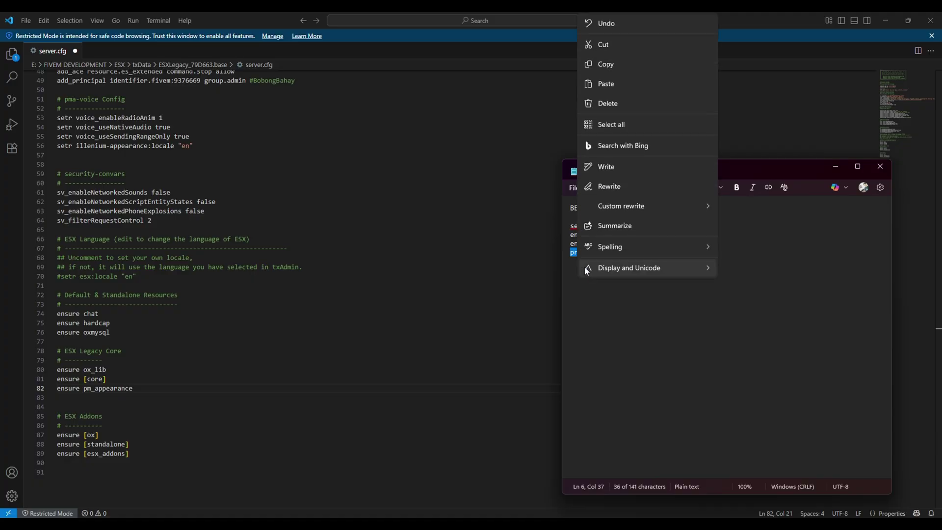
left_click(602, 66)
key("alt+Tab")
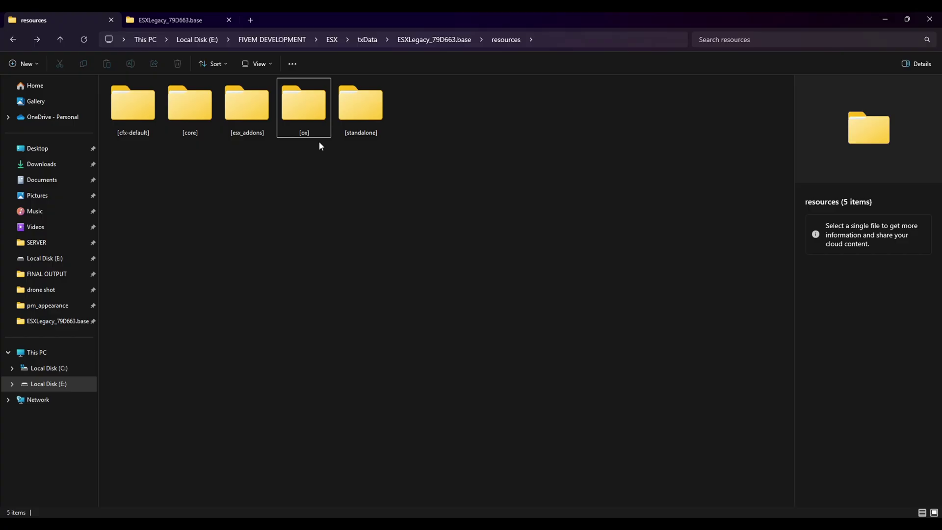
double_click(303, 117)
double_click(187, 119)
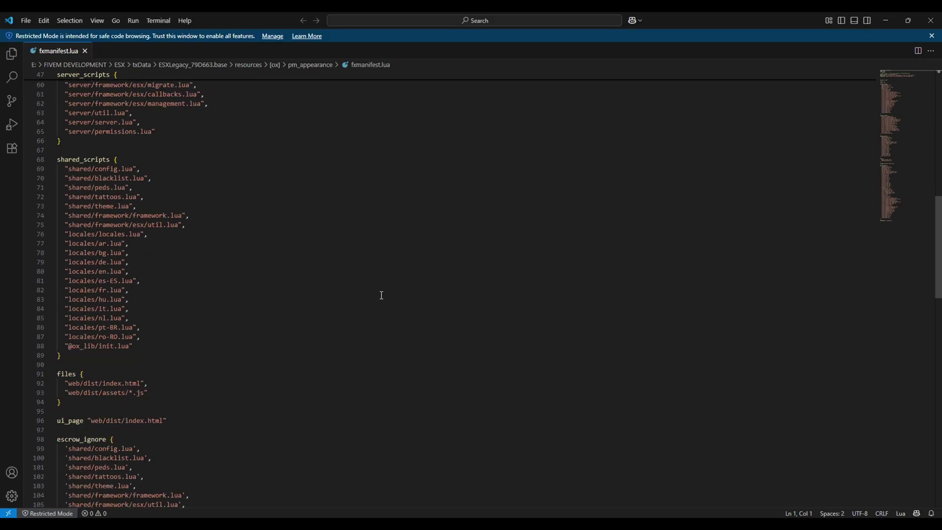
scroll(382, 297, "down", 12)
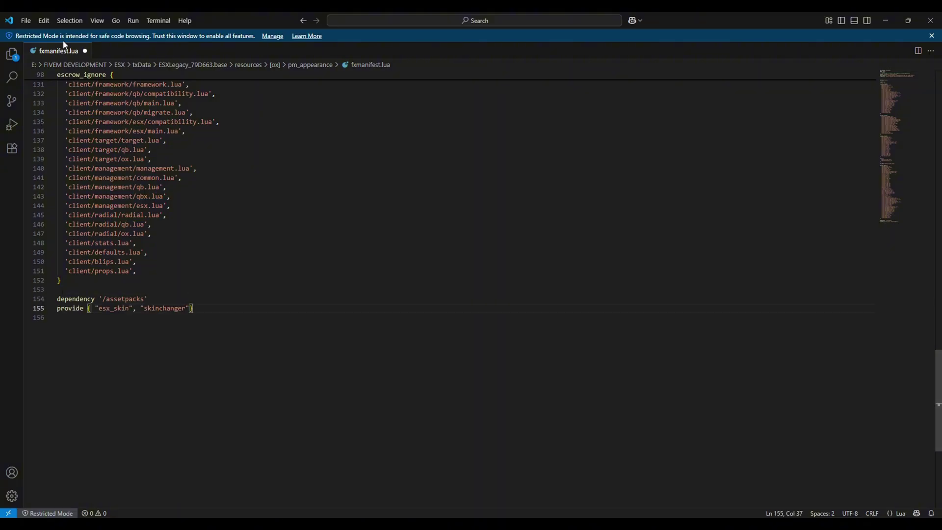
left_click(28, 23)
left_click(44, 197)
- Restart the server by closing its console and relaunching FXServer, and log in to txAdmin with Cfx.re
key("alt+Tab")
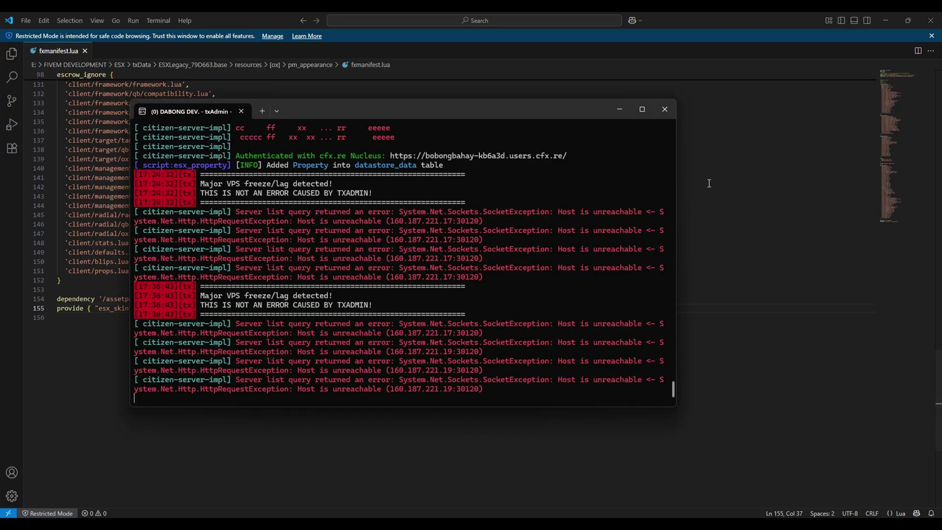
left_click(665, 109)
key("alt+Tab")
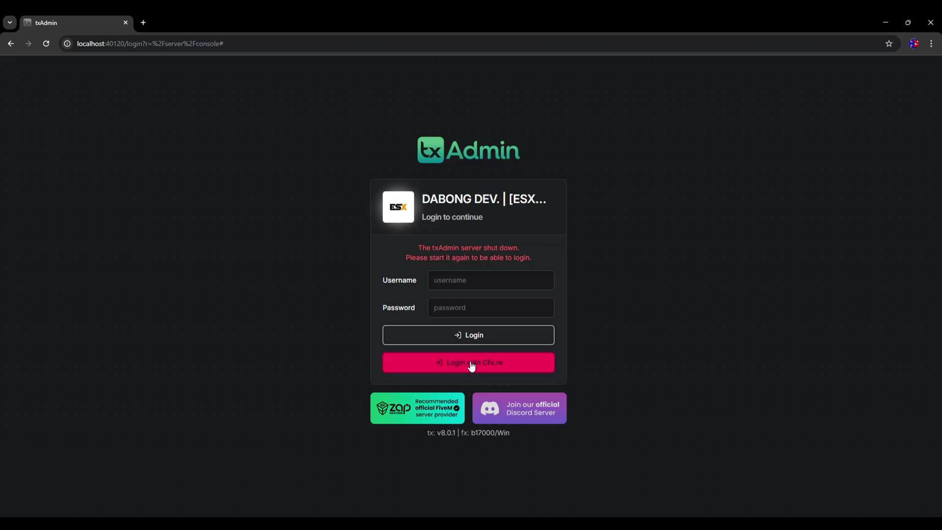
left_click(471, 365)
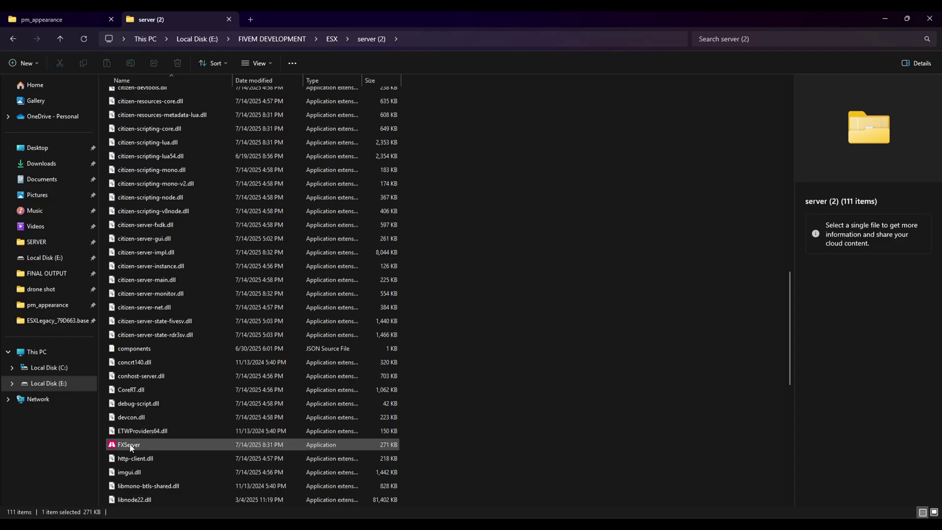
double_click(129, 445)
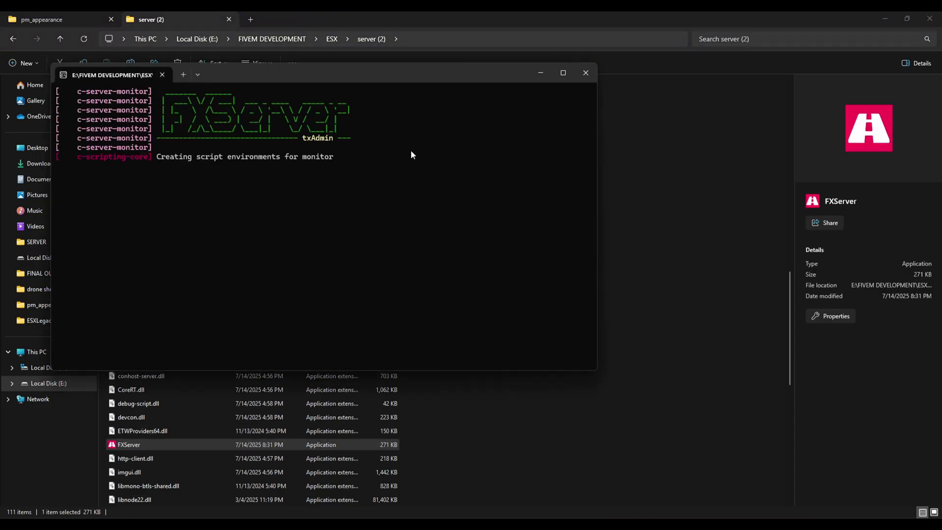
left_click_drag(414, 72, 493, 76)
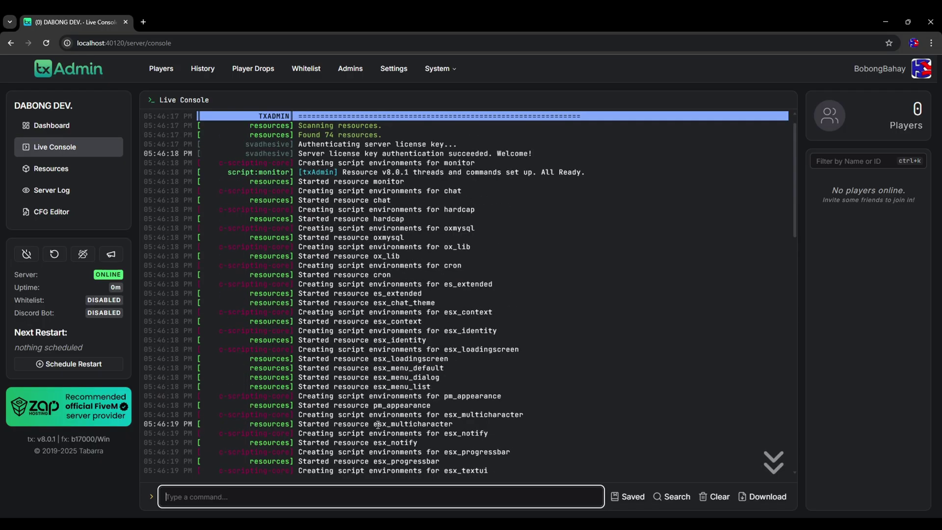
- Search the txAdmin live console for PM_ to check whether pm_appearance starts
key("ctrl+f")
type("PM")
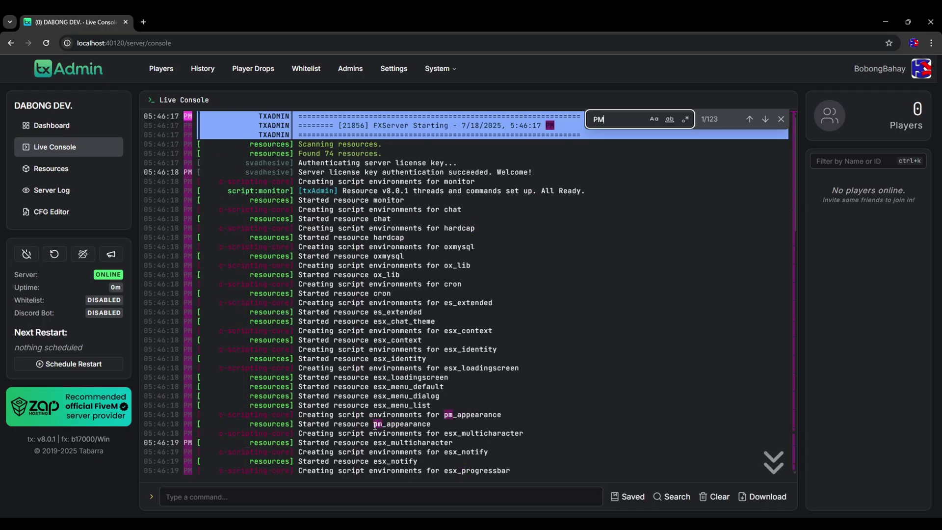
type("_")
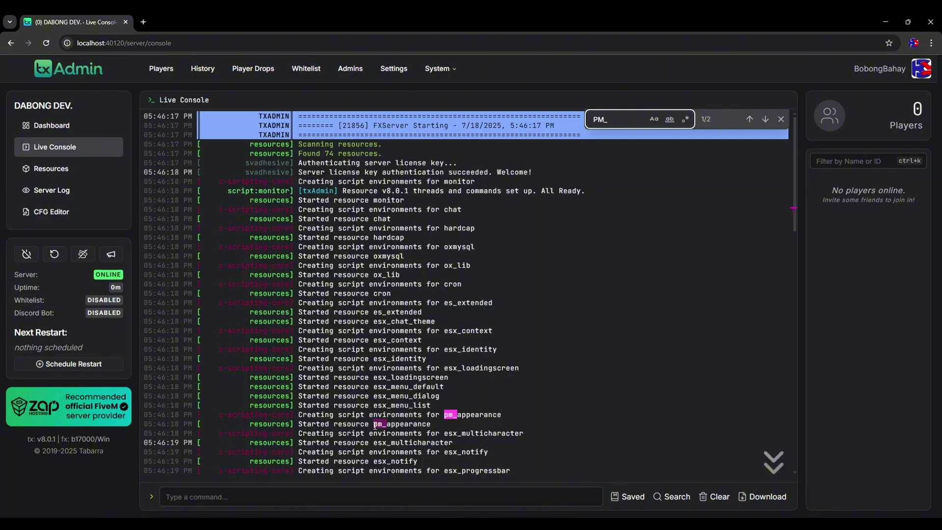
left_click_drag(399, 423, 303, 417)
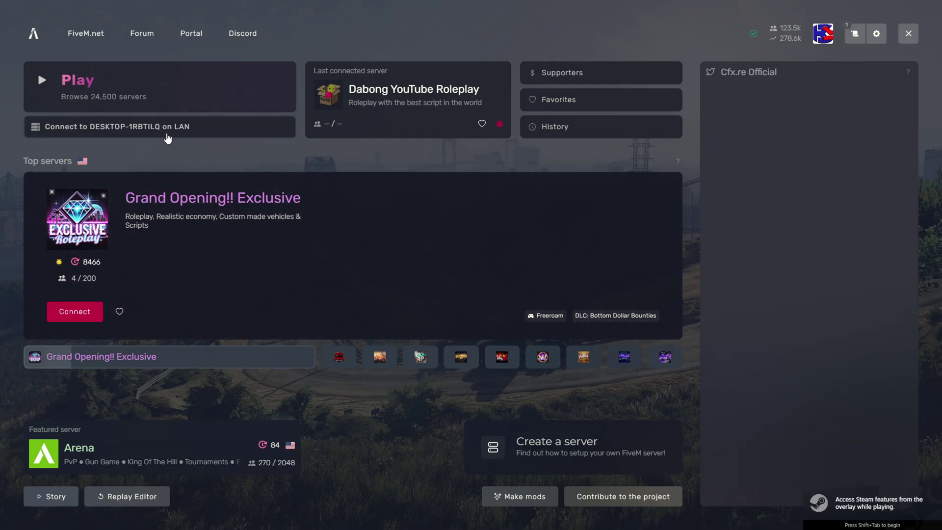
- Join the LAN server in FiveM and create a male character, 170 tall, filling in the first name, last name and date of birth
left_click(160, 131)
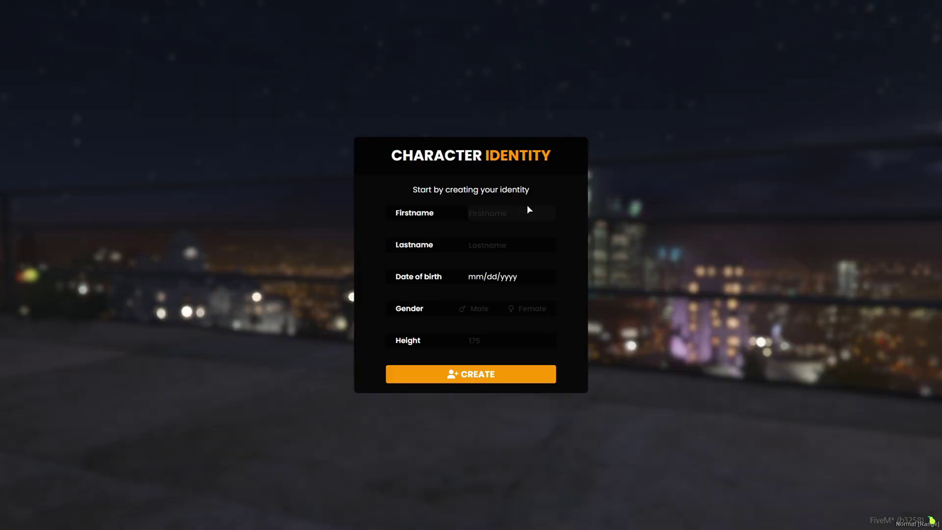
type("Dabong")
key("Tab")
type("Latolato")
key("Tab")
type("07/02/")
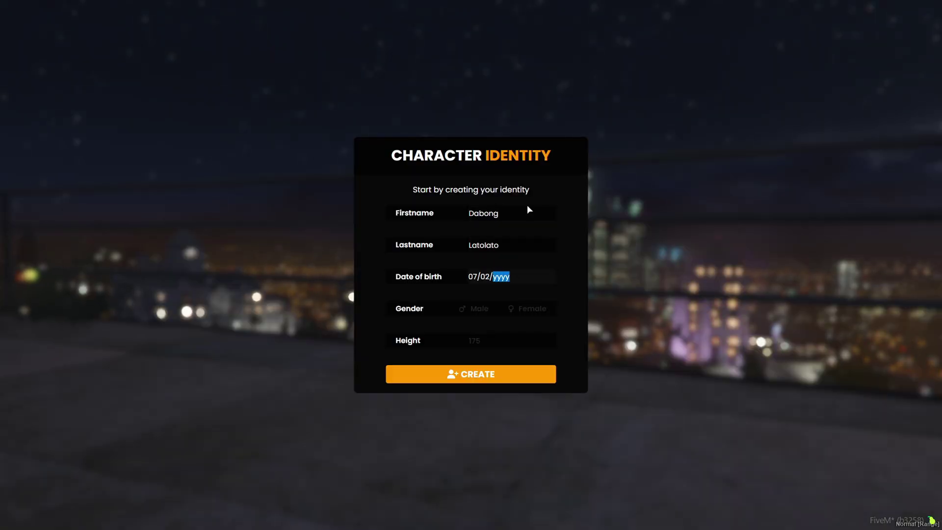
type("2003")
left_click(474, 309)
left_click(485, 339)
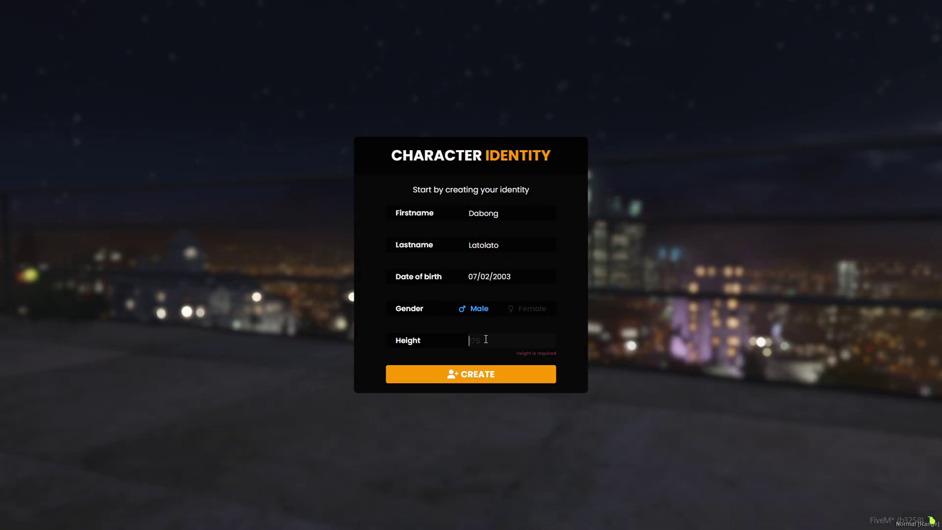
left_click(455, 379)
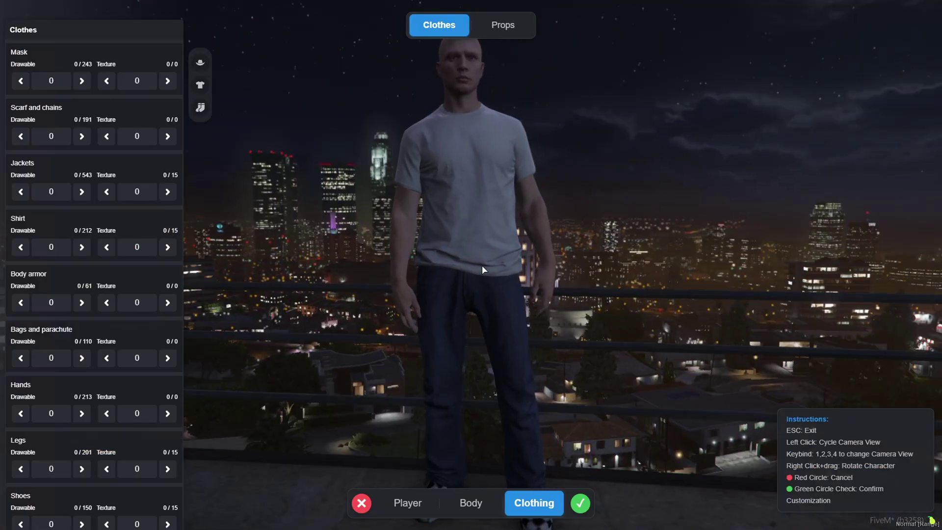
- Inspect the new character in the clothing editor by cycling the camera through the head, leg and full-body views
left_click(511, 273)
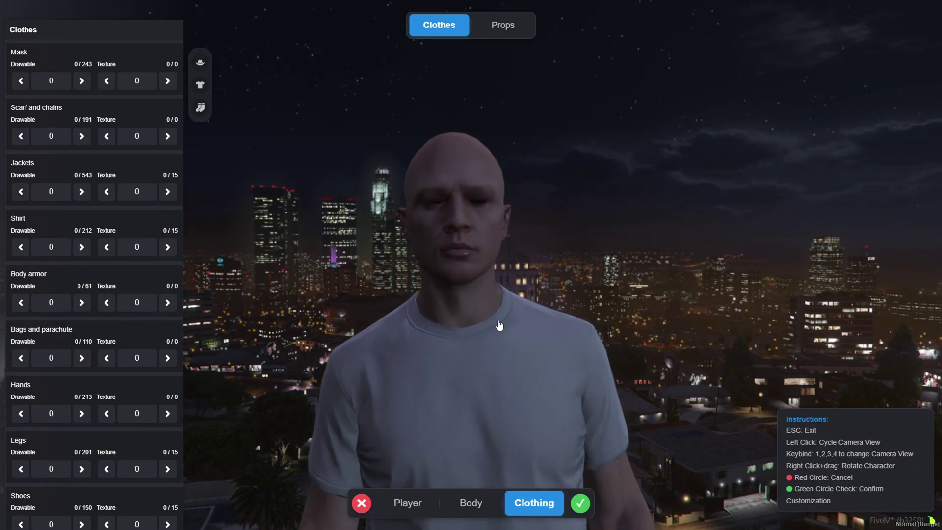
left_click(498, 331)
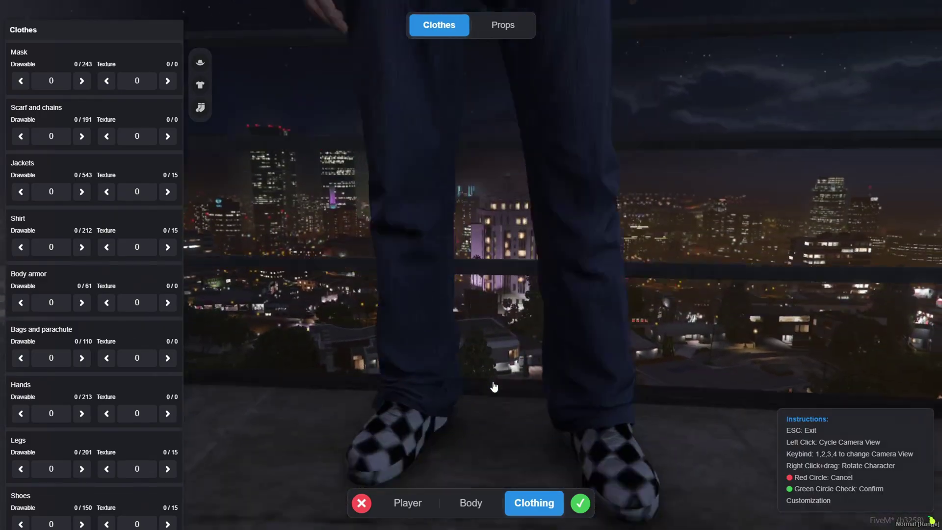
left_click(494, 387)
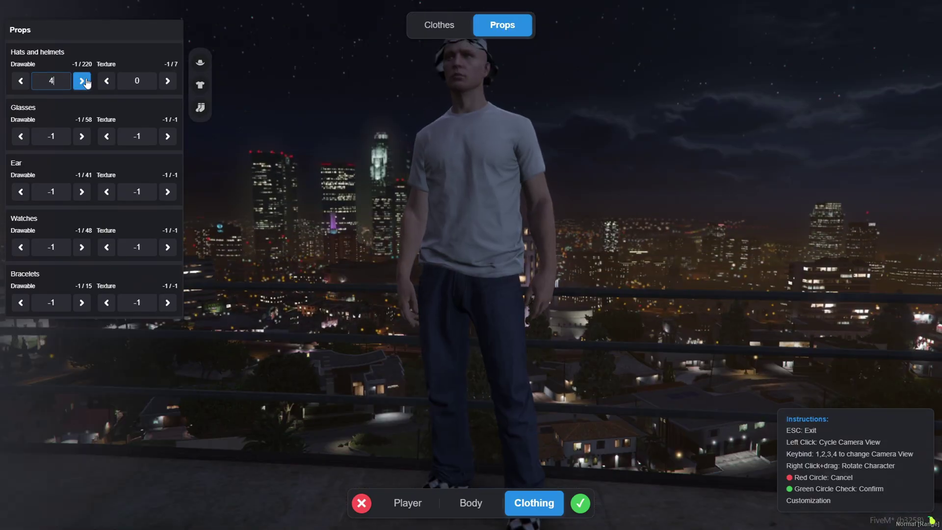
- Dress the character in hat drawable 7 and jacket drawable 4
left_click(86, 82)
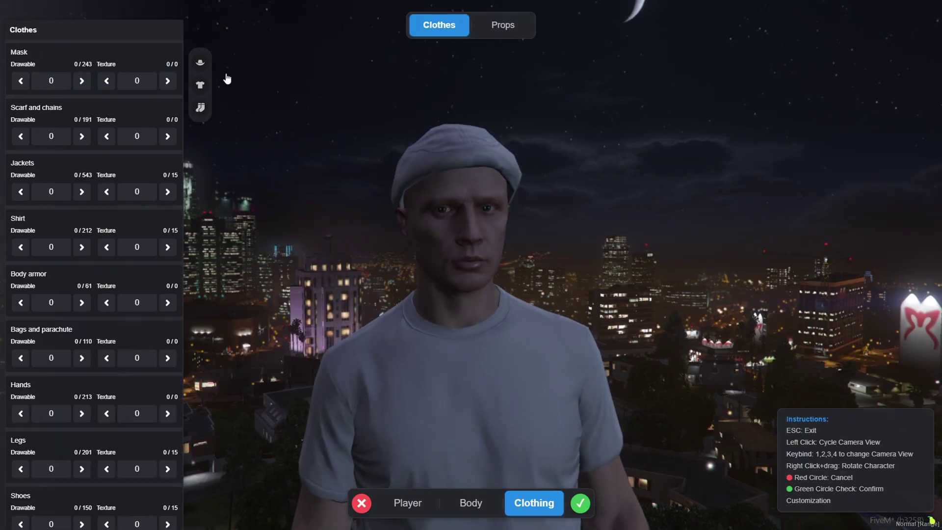
left_click(20, 191)
left_click(244, 260)
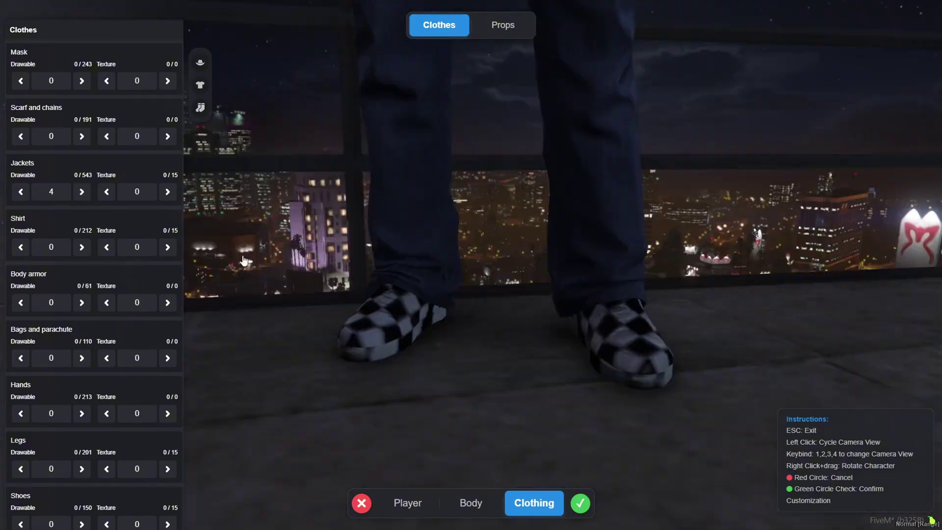
- Set the drawables of both the legs and the shoes to 1
scroll(82, 364, "down", 1)
left_click(82, 364)
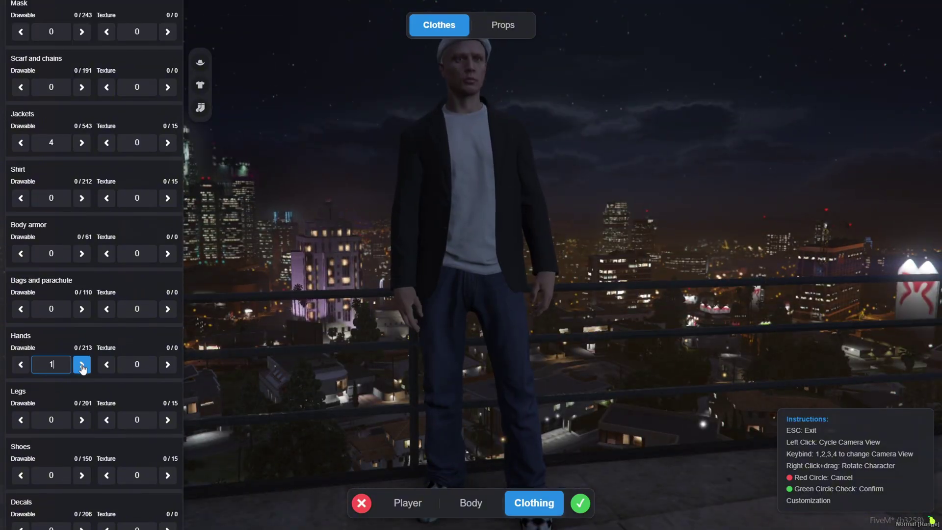
left_click(21, 363)
scroll(61, 373, "down", 1)
left_click(82, 383)
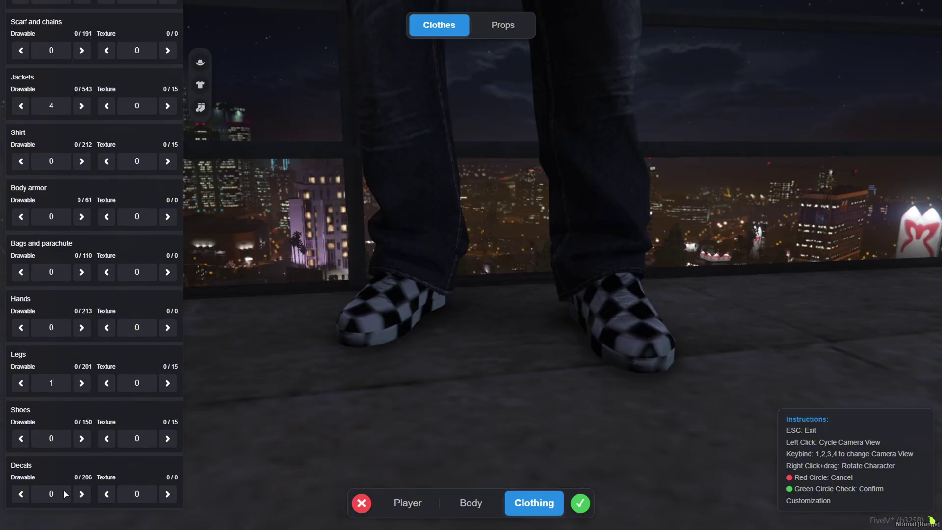
left_click(82, 438)
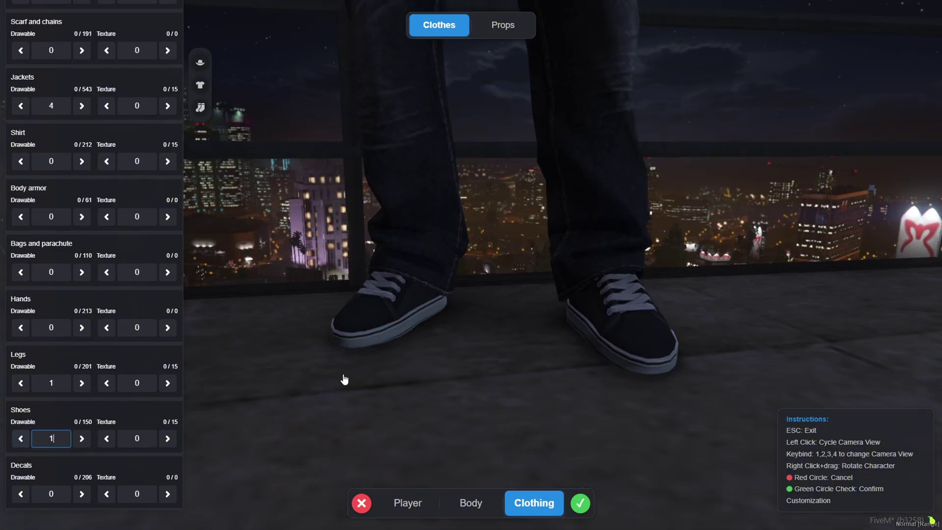
- Check the outfit from other camera views and set the hands drawable to 1
left_click(344, 379)
left_click(540, 460)
left_click(441, 355)
left_click(82, 328)
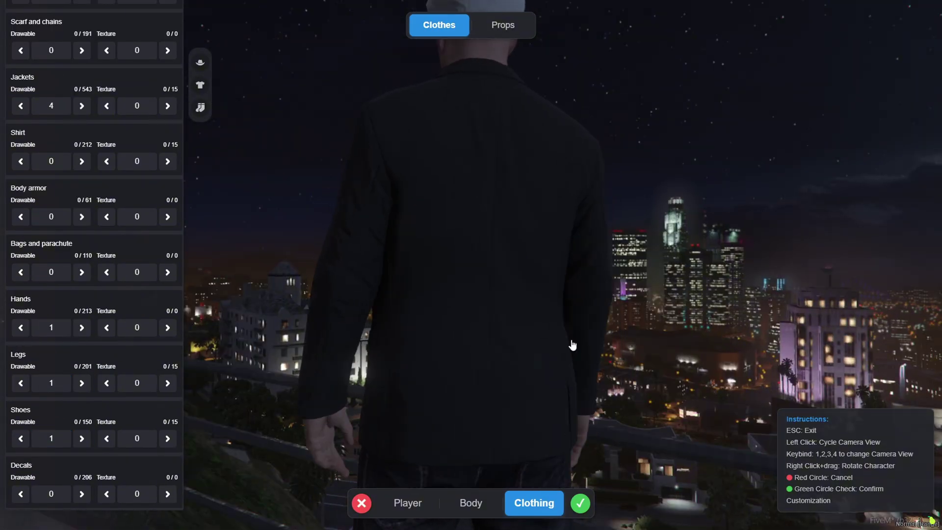
- Inspect the character's upper body, then exit the editor and save the customization
left_click(573, 345)
left_click(569, 346)
key("Escape")
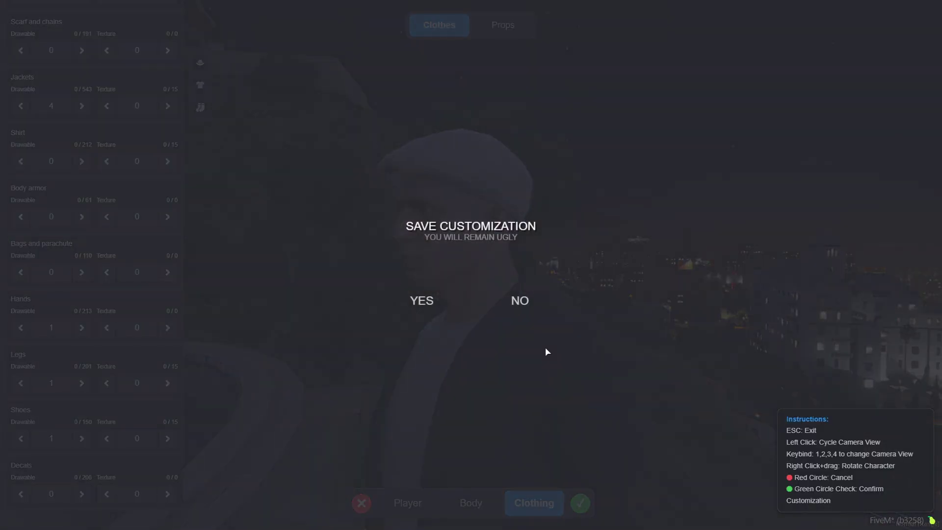
left_click(421, 301)
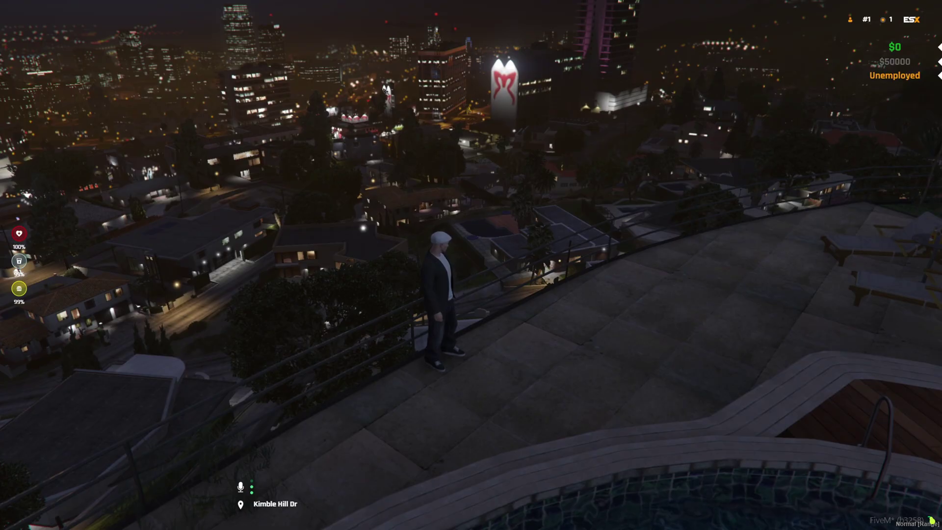
- Set a waypoint on a clothing store south of Vinewood Hills on the in-game map
key("Escape")
left_click(405, 386)
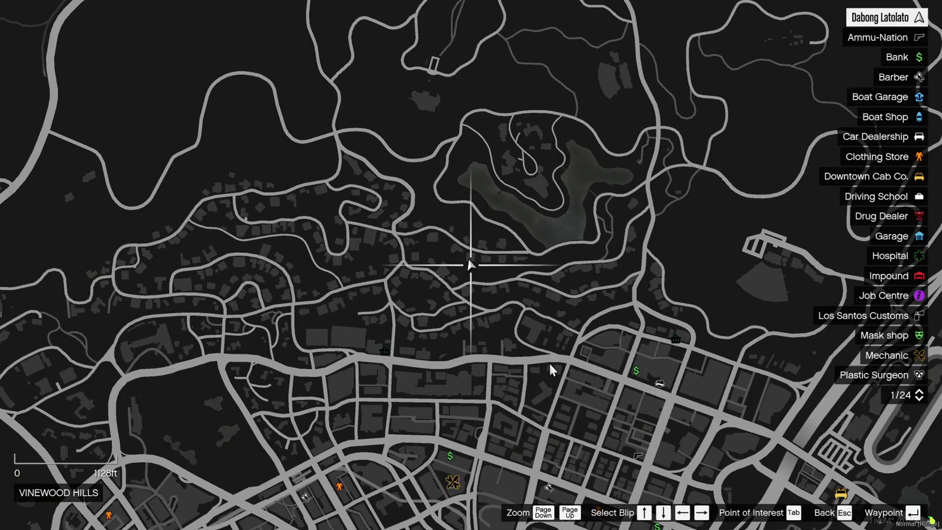
scroll(584, 398, "down", 2)
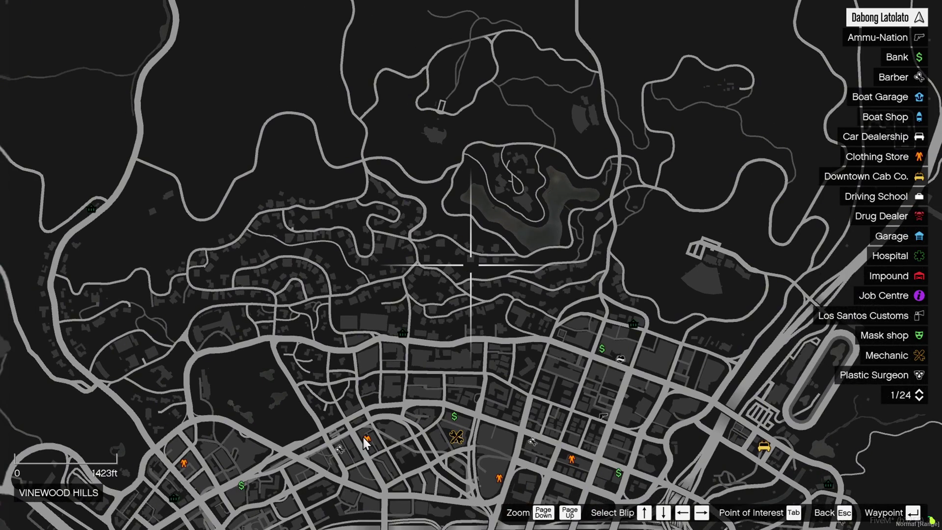
left_click(362, 434)
key("Escape")
- Teleport to the waypoint with the /tpm command and walk into the clothing store
type("t")
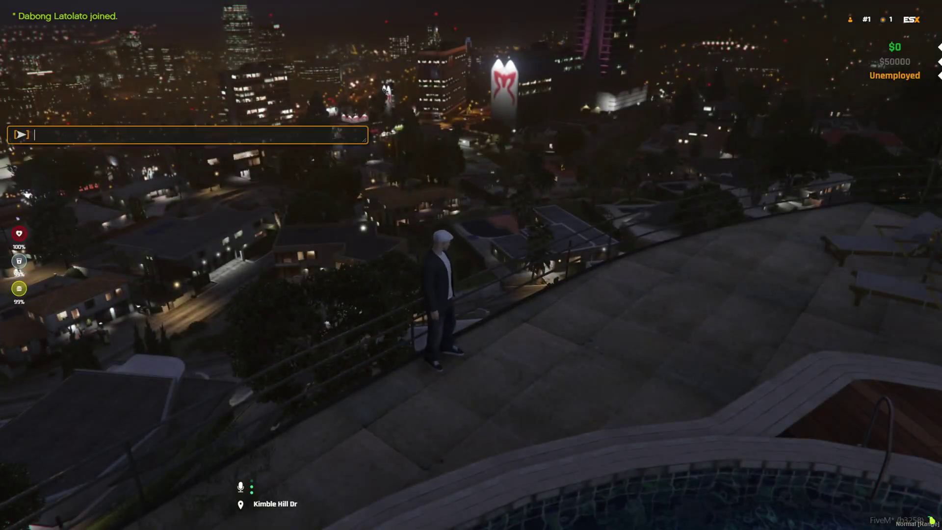
type("/tpm")
key("Return")
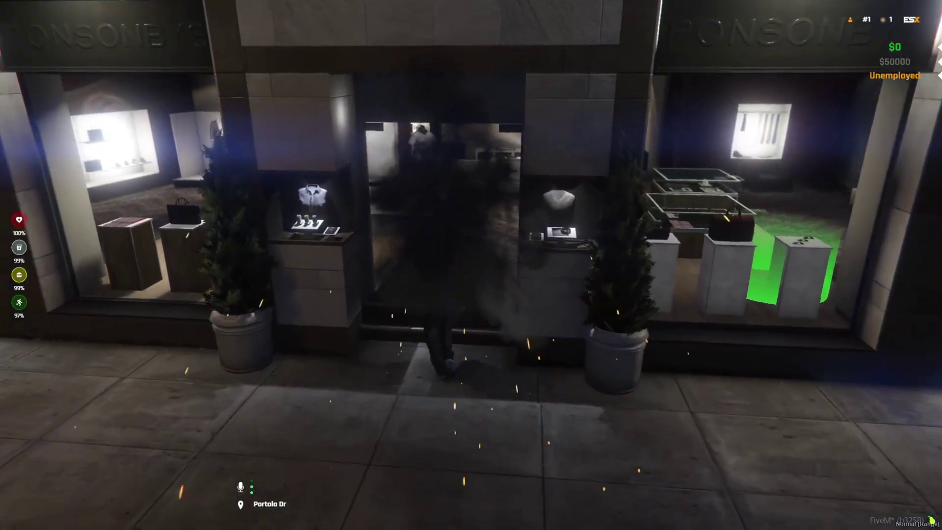
key("w")
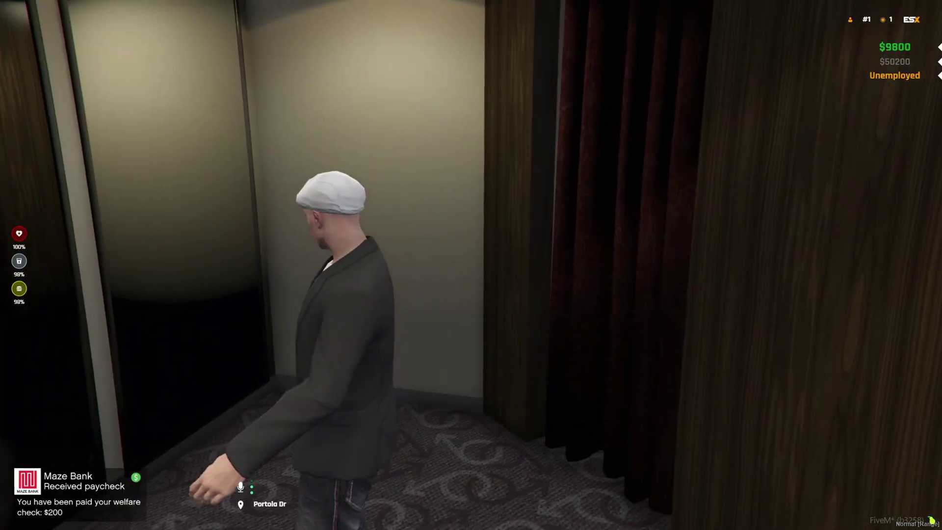
- Open the store's clothing editor, set the ear prop drawable to 0 and confirm the purchase
key("e")
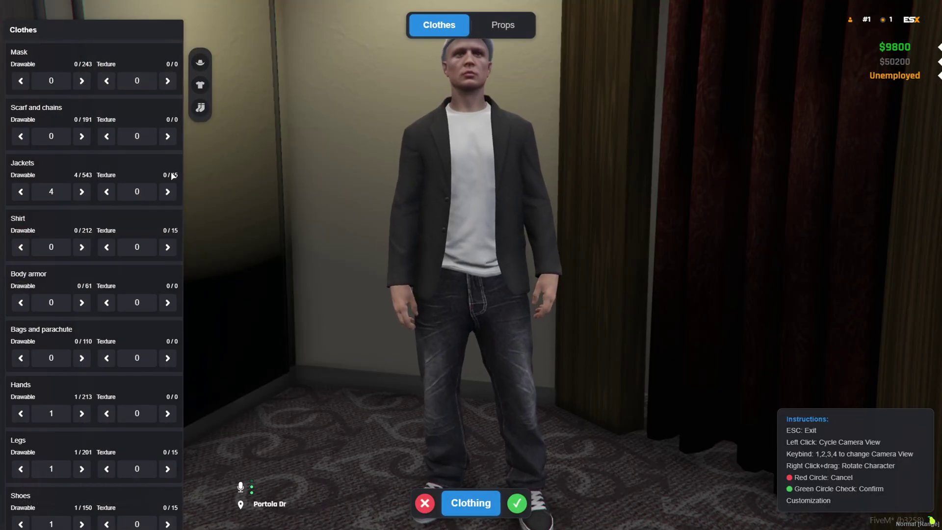
left_click(501, 27)
left_click(81, 195)
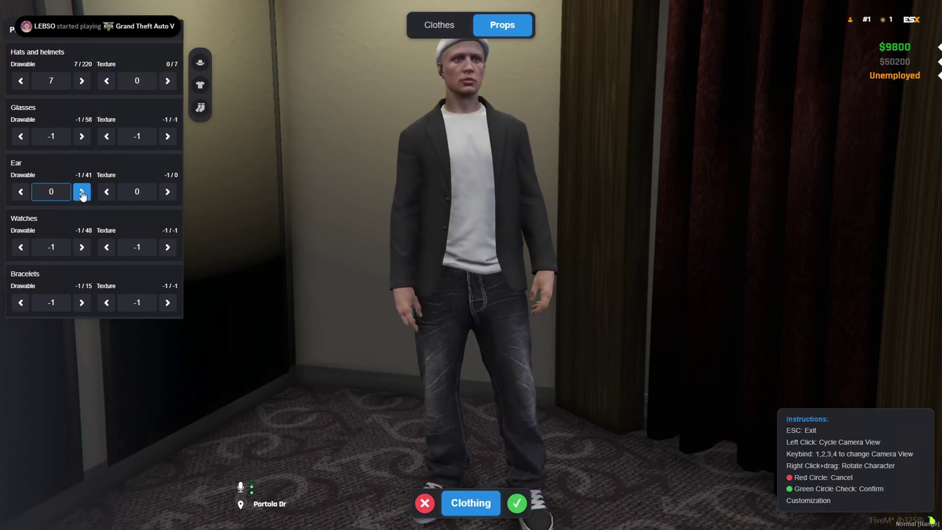
left_click(514, 508)
- Save the current outfit at the clothing store under the name dasdasg
key("e")
left_click(585, 216)
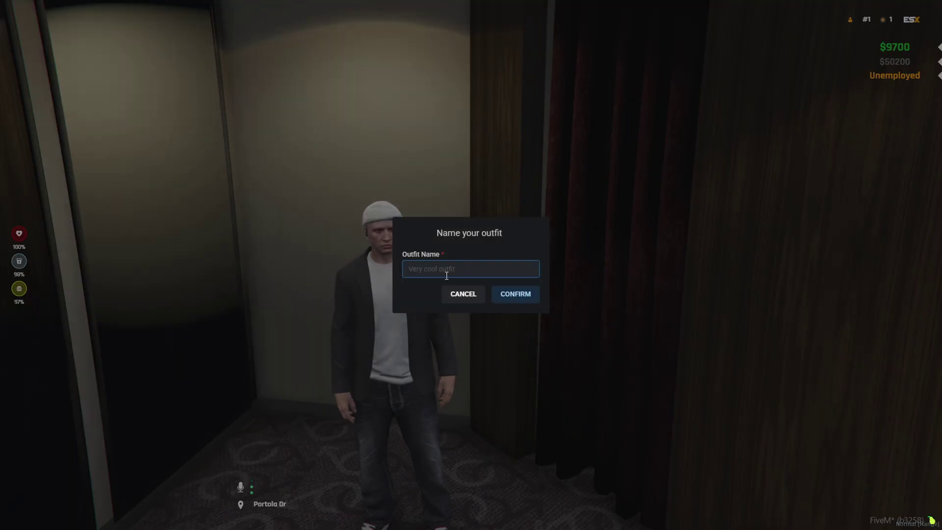
type("dasdasg")
key("Return")
- Put on the saved outfit through Change Outfit and reopen the clothing store options
key("e")
left_click(581, 150)
left_click(579, 126)
key("e")
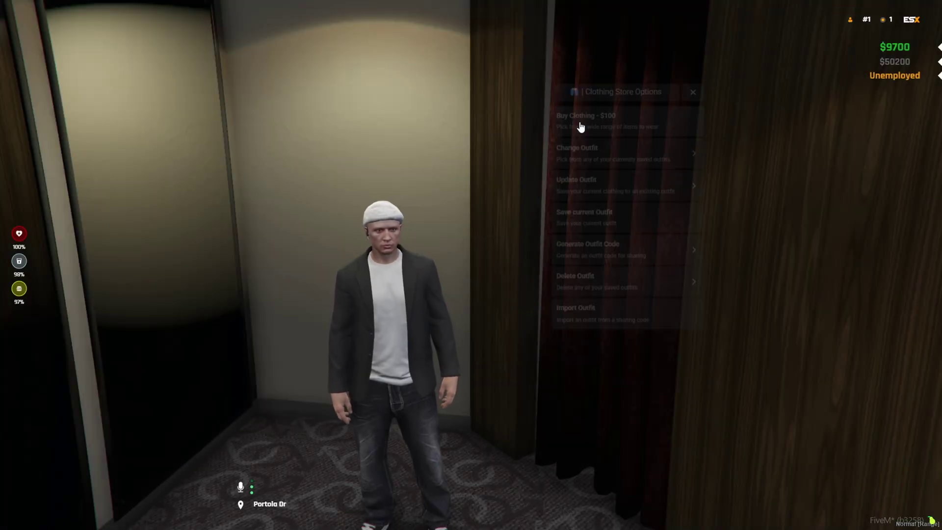